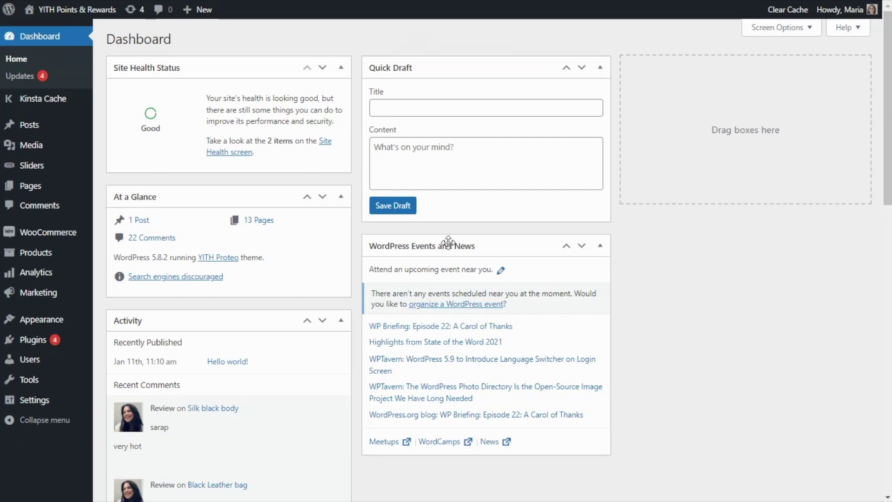
Step: Search the installed plugins for "points" and activate YITH WooCommerce Points and Rewards Premium version 3.3.2
mouse_move(35, 346)
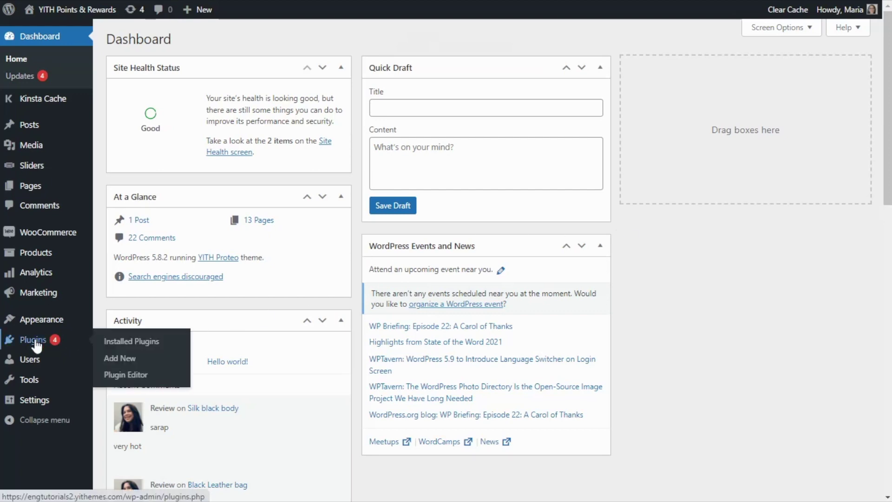
left_click(36, 346)
left_click(790, 56)
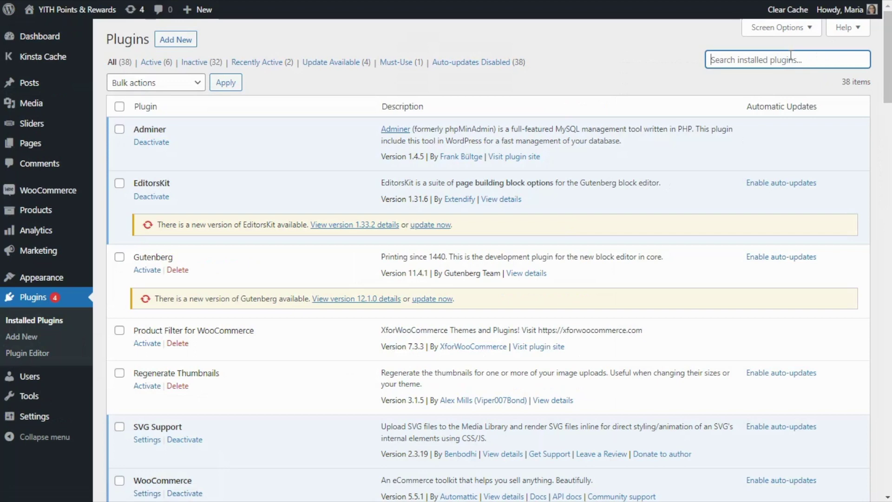
type("points")
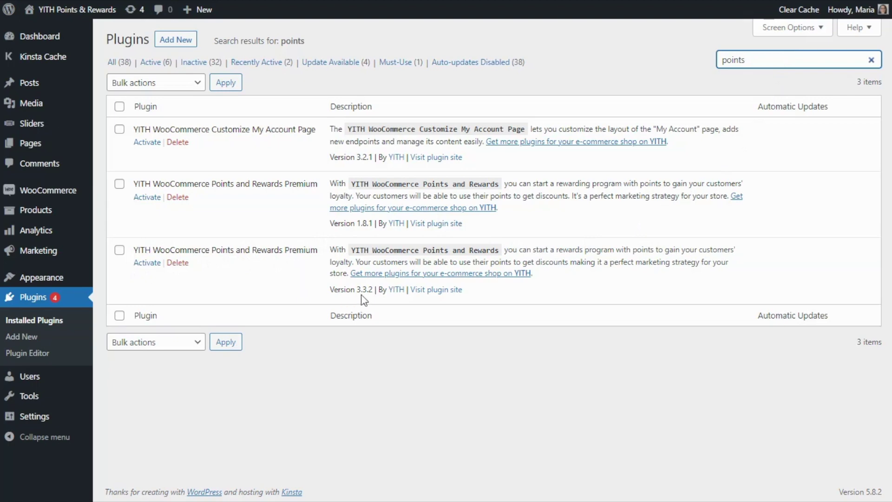
left_click(144, 263)
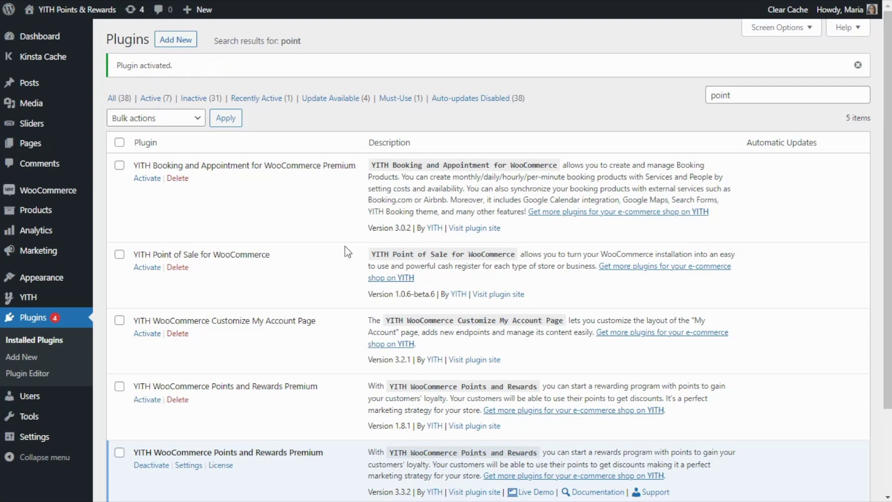
Step: Open the Points Options settings of the YITH Points and Rewards plugin
mouse_move(52, 300)
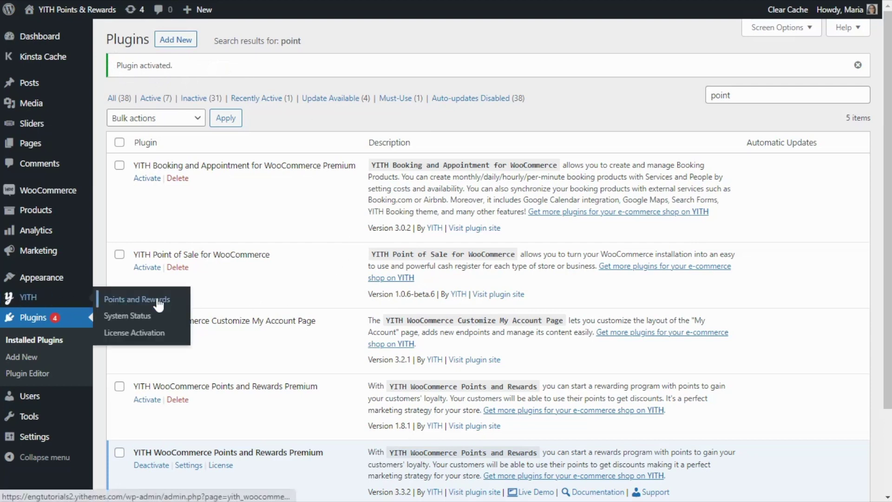
left_click(171, 303)
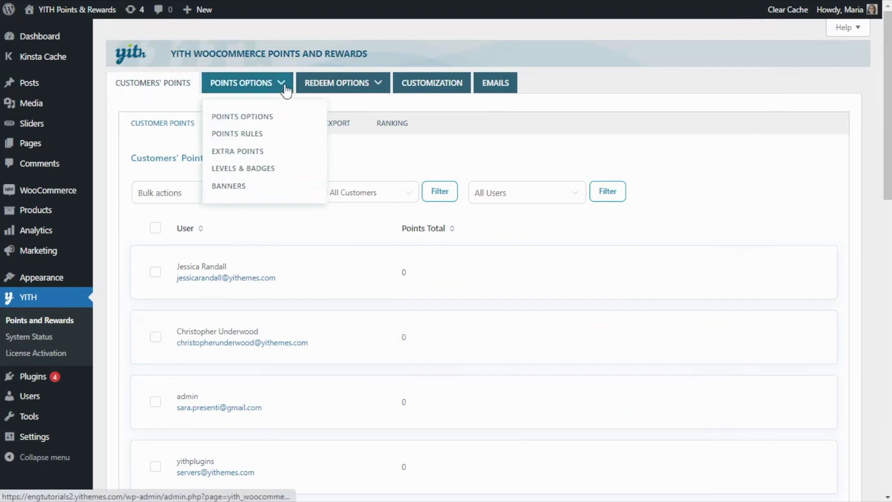
mouse_move(340, 100)
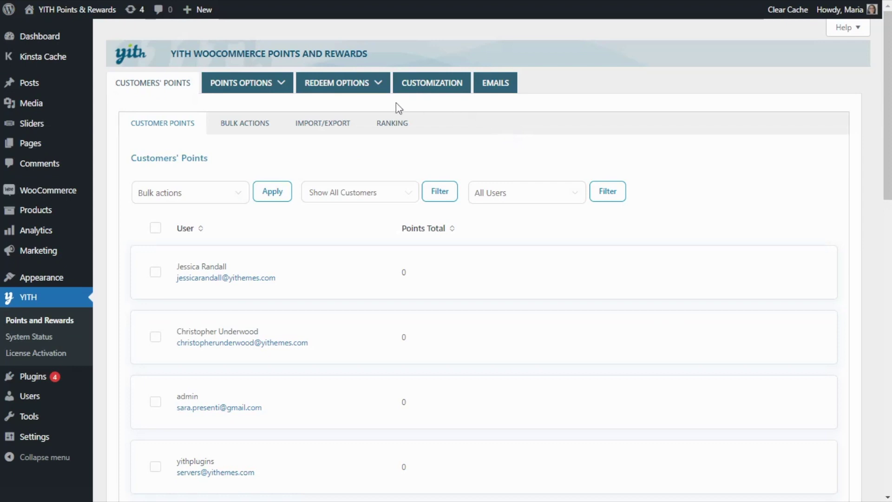
mouse_move(247, 95)
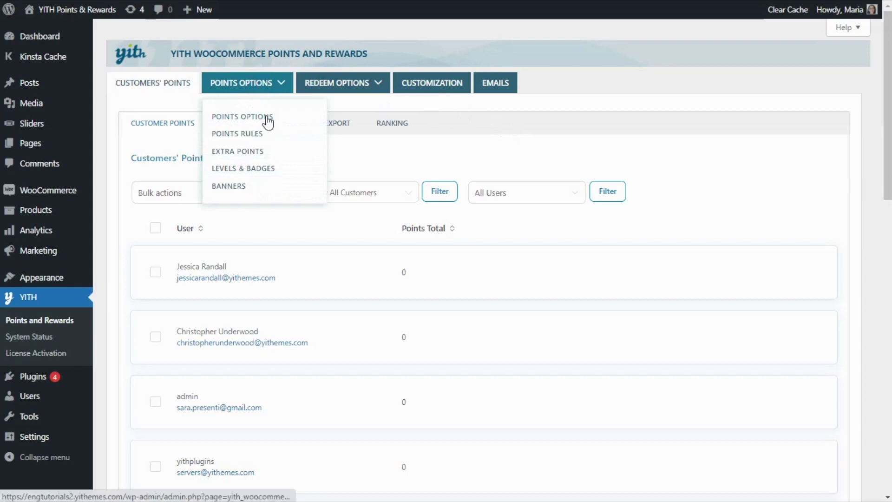
left_click(264, 117)
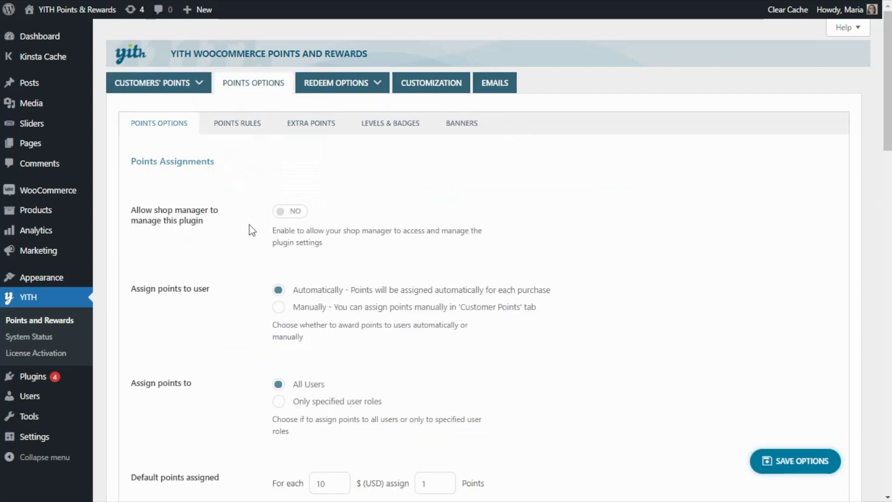
Step: Set the default points assignment to award points for each 25 USD and save the options
scroll(249, 232, "down", 1)
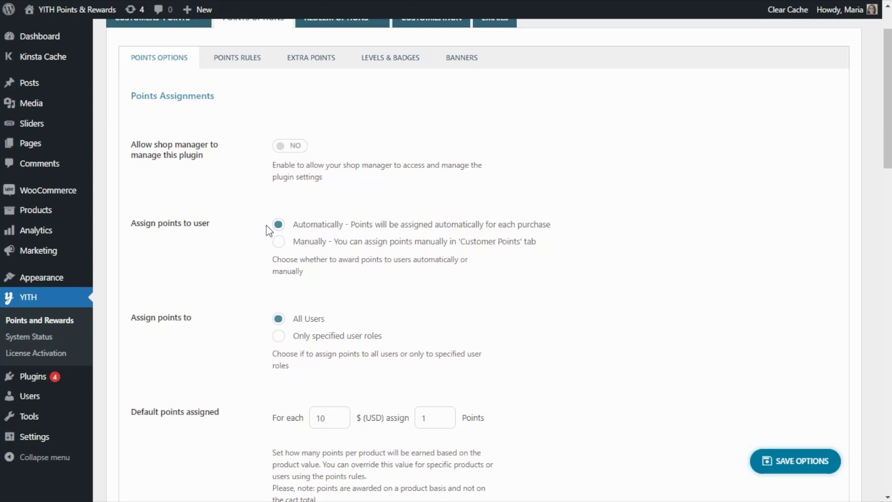
scroll(264, 229, "down", 2)
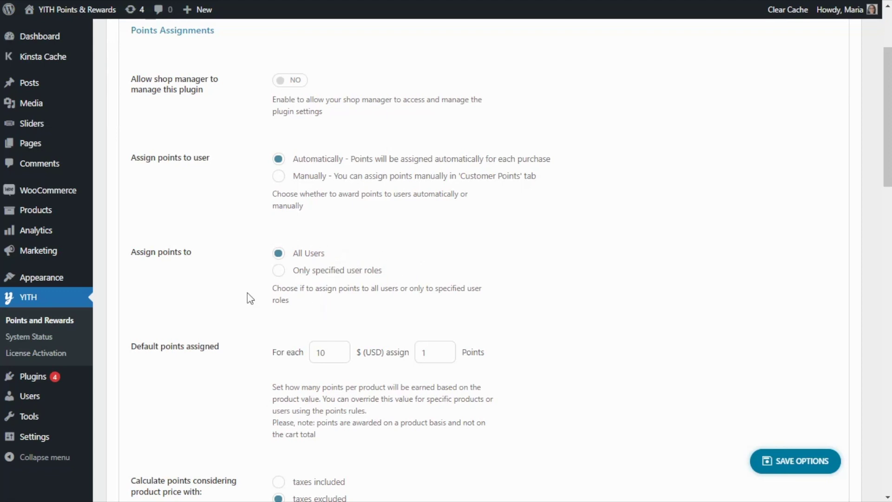
scroll(251, 279, "down", 3)
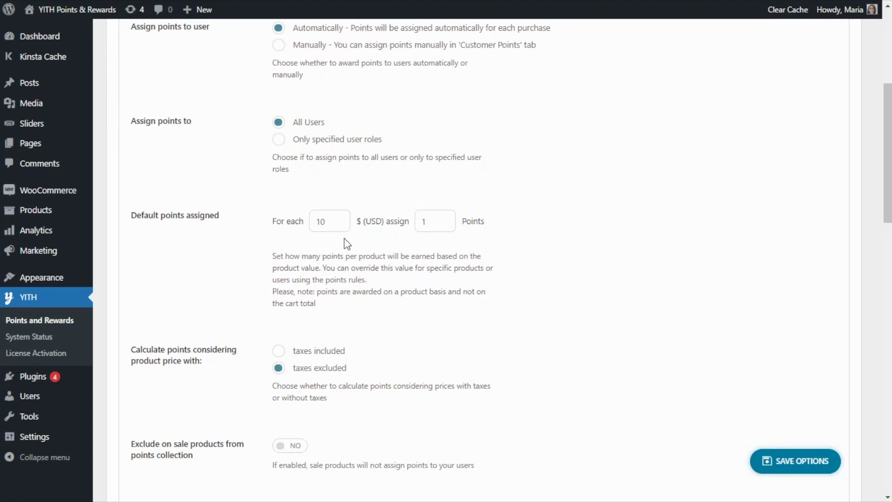
left_click_drag(326, 222, 309, 229)
type("25")
scroll(525, 246, "down", 7)
scroll(530, 218, "down", 3)
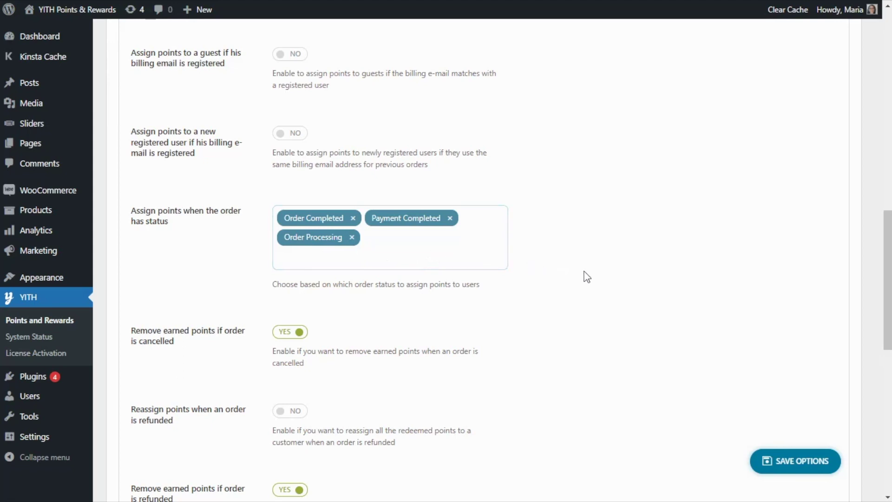
left_click(779, 459)
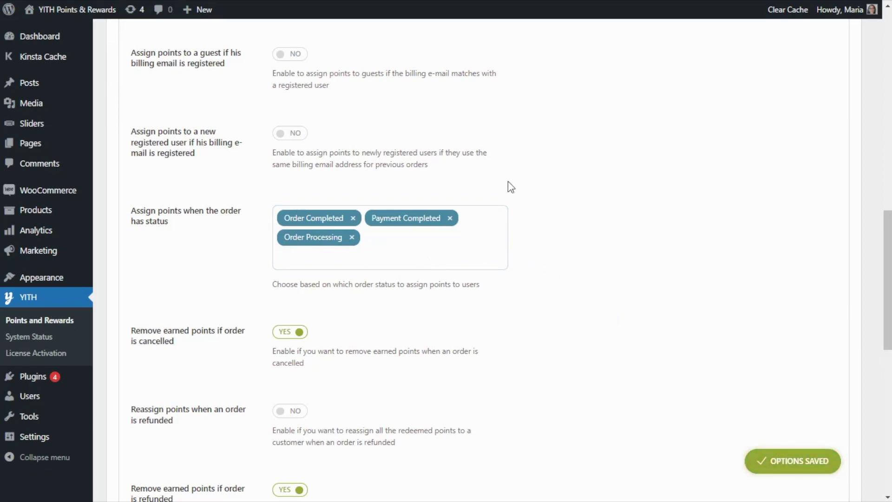
Step: In the Redeem Options settings, choose Fixed Price Discount as the reward conversion method and save the options
scroll(508, 186, "up", 12)
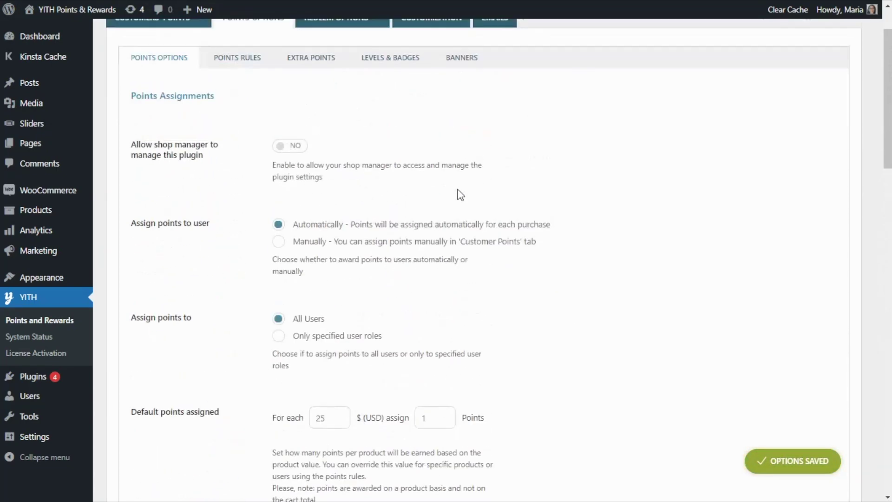
scroll(460, 194, "up", 2)
mouse_move(346, 86)
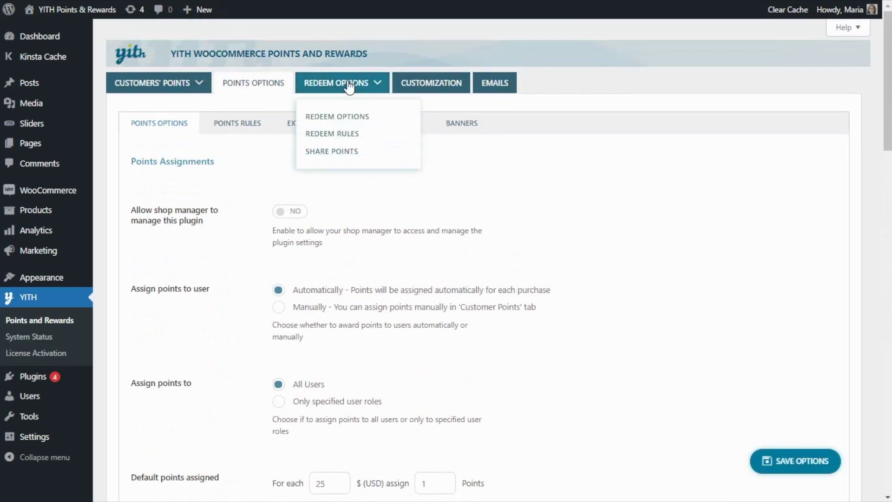
left_click(366, 117)
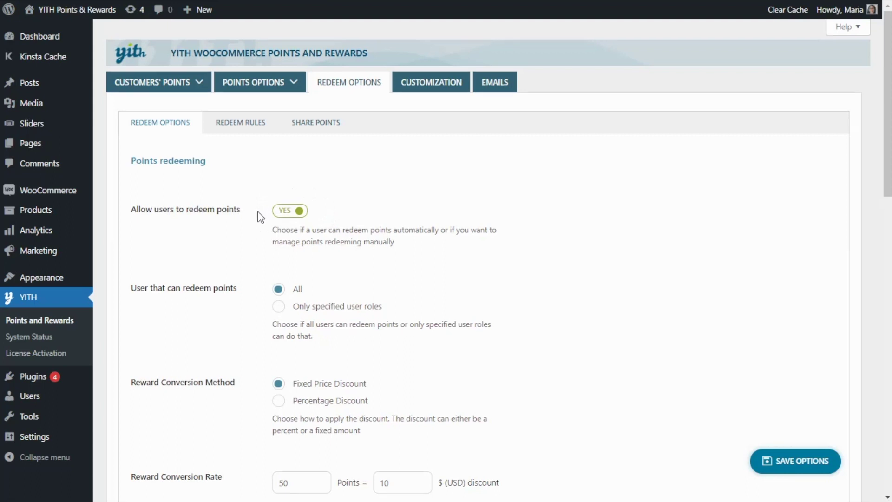
scroll(260, 214, "down", 3)
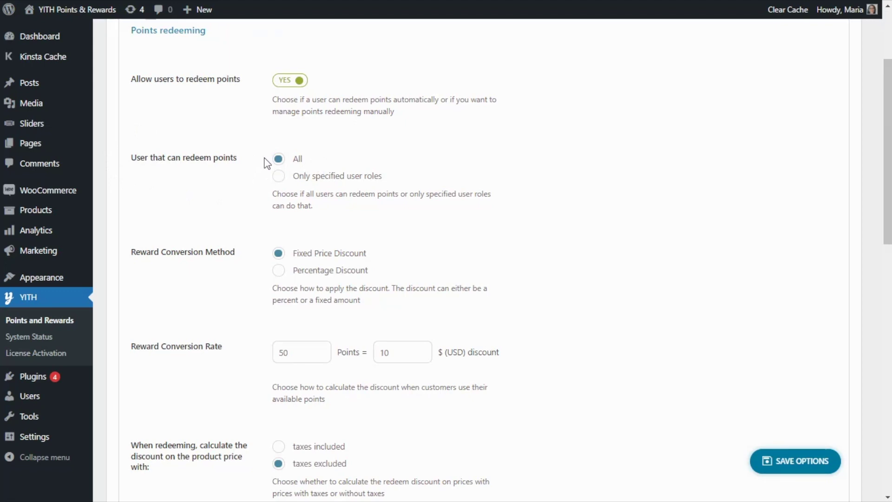
scroll(260, 161, "down", 3)
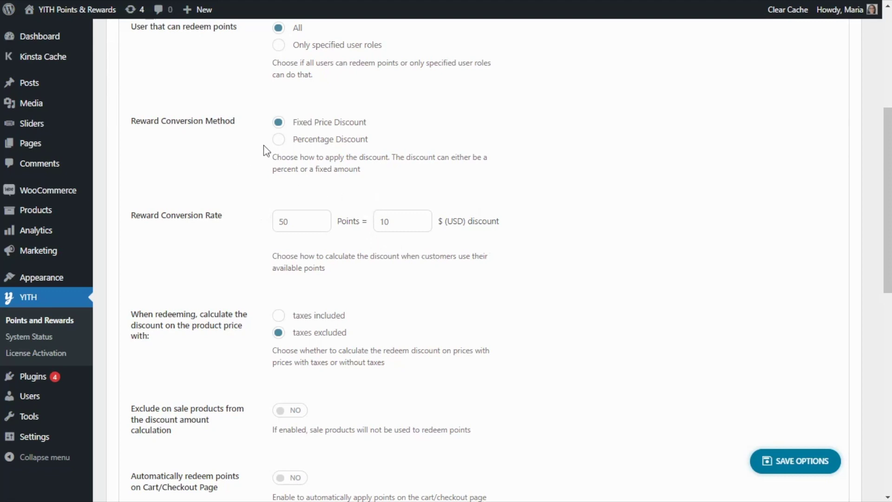
left_click(278, 139)
left_click(278, 125)
left_click(785, 460)
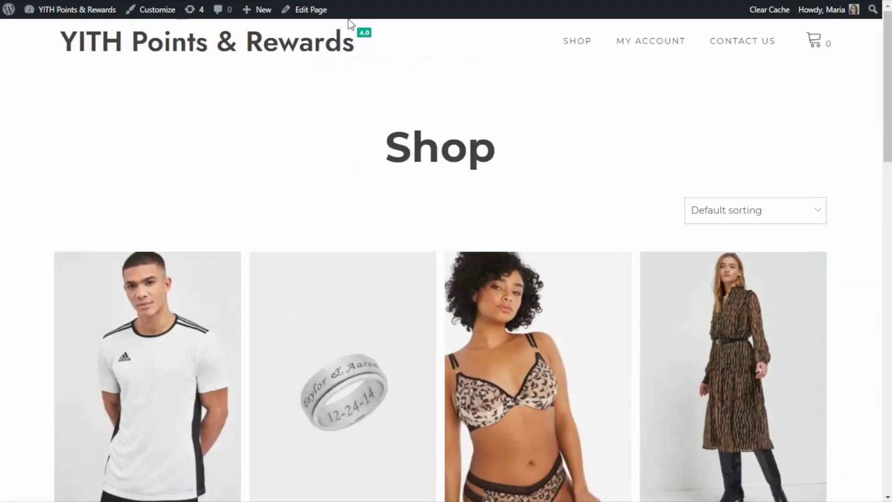
Step: Examine the points badges shown below the product prices on the Shop page
scroll(854, 140, "down", 7)
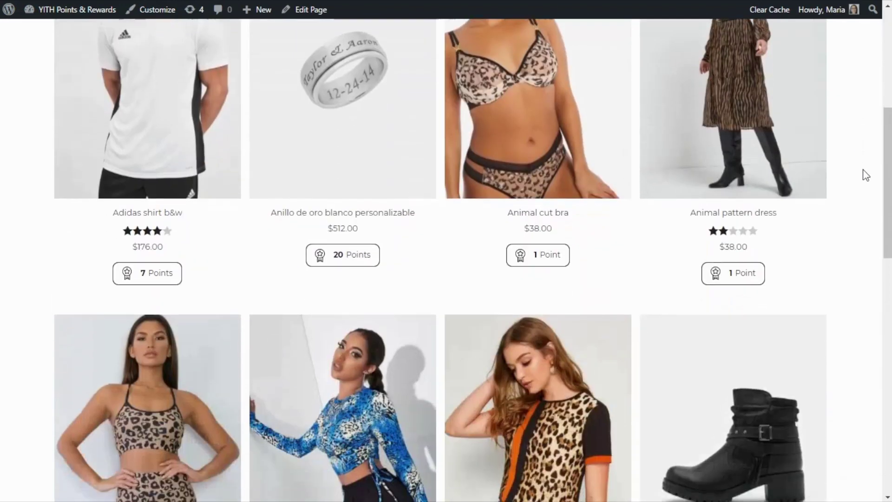
scroll(865, 175, "down", 2)
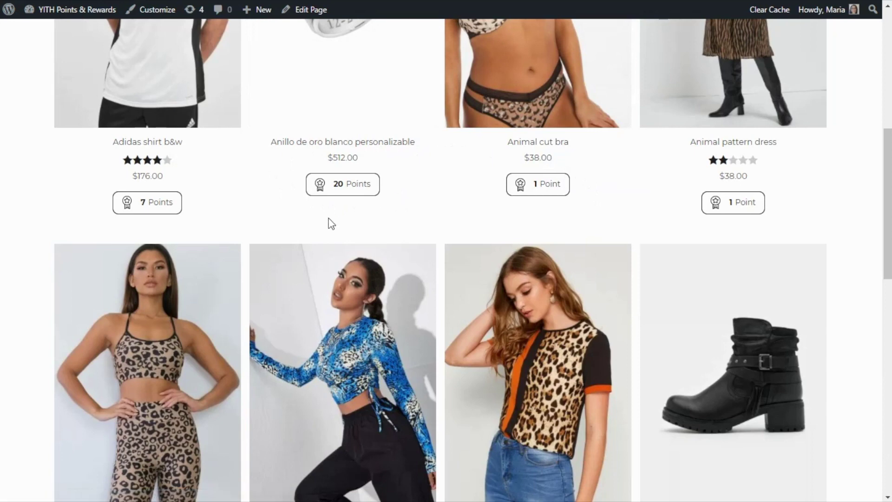
scroll(232, 204, "up", 2)
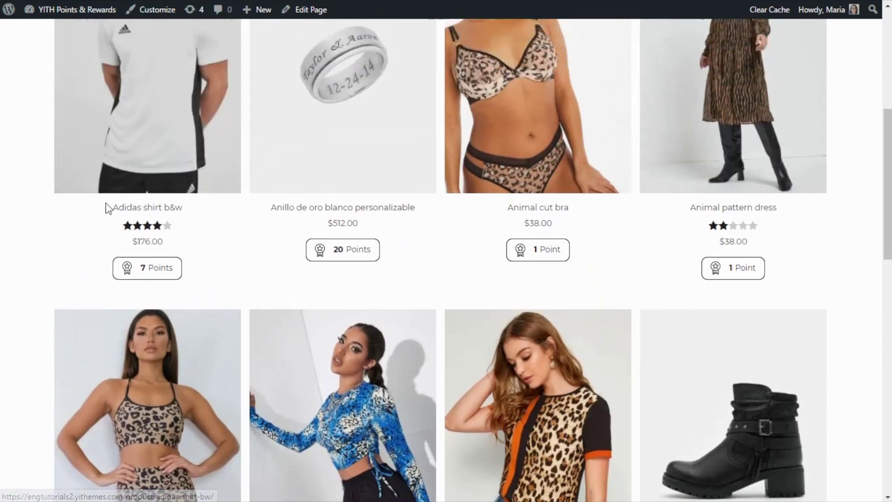
scroll(191, 237, "up", 4)
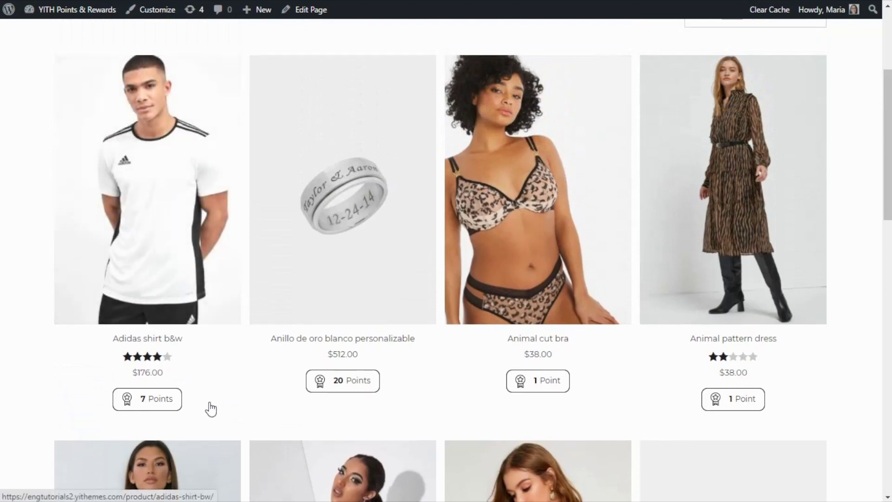
scroll(241, 369, "down", 8)
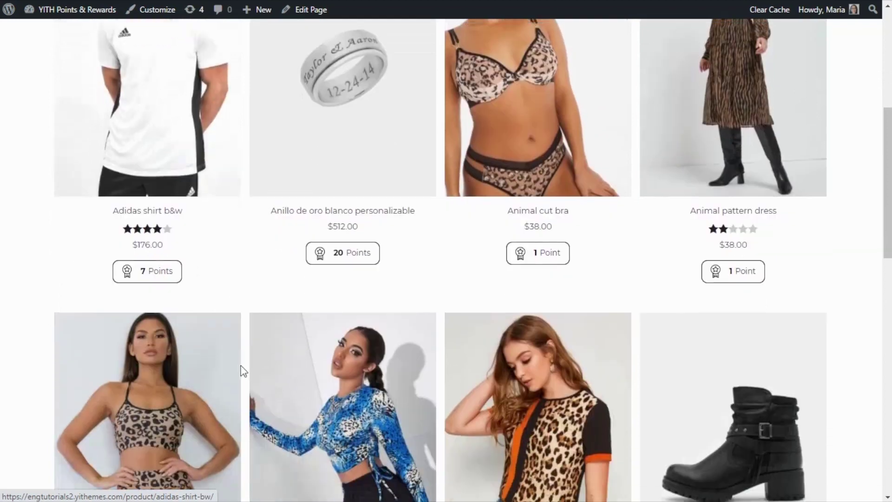
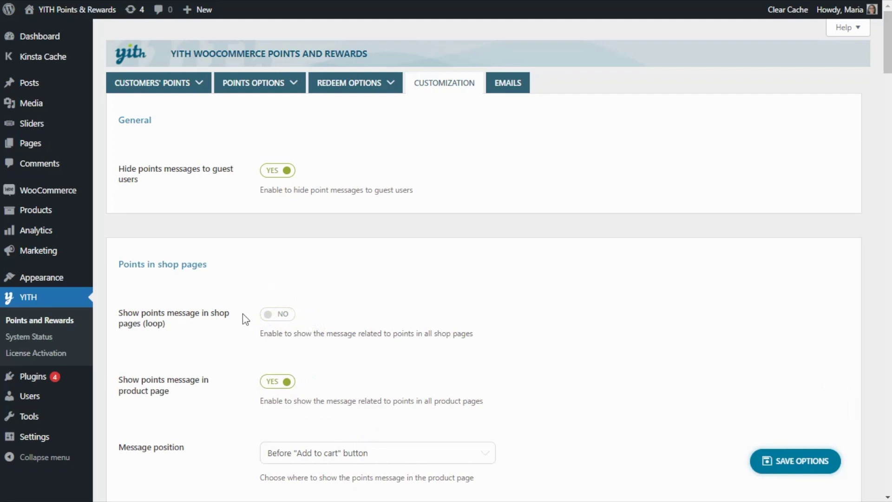
Step: Enable the points message in shop pages (loop) and review its loop message and color settings
left_click(280, 315)
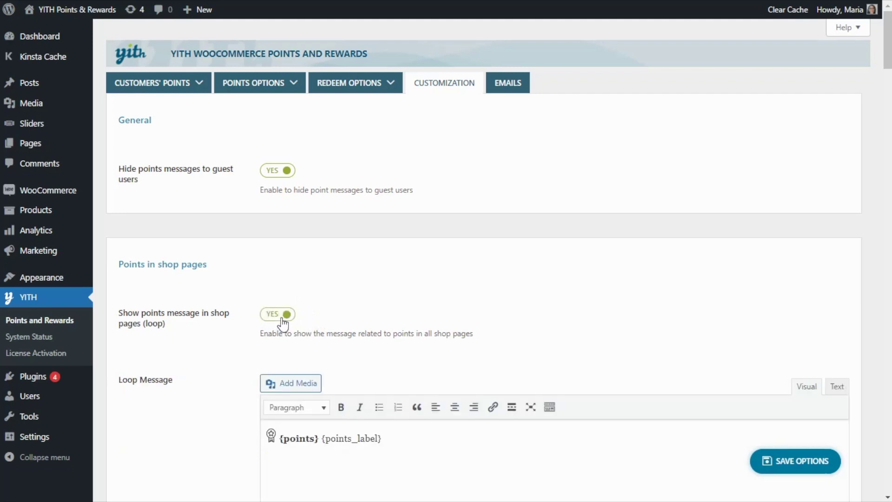
scroll(230, 341, "down", 3)
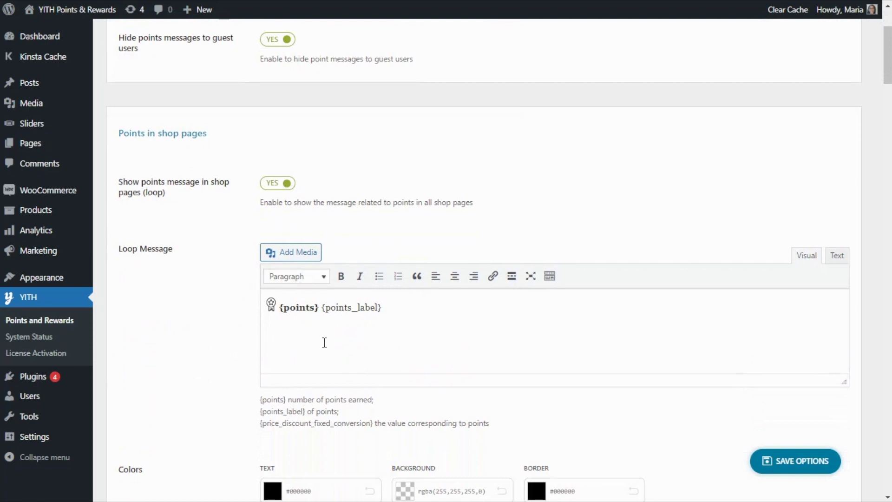
scroll(319, 341, "down", 3)
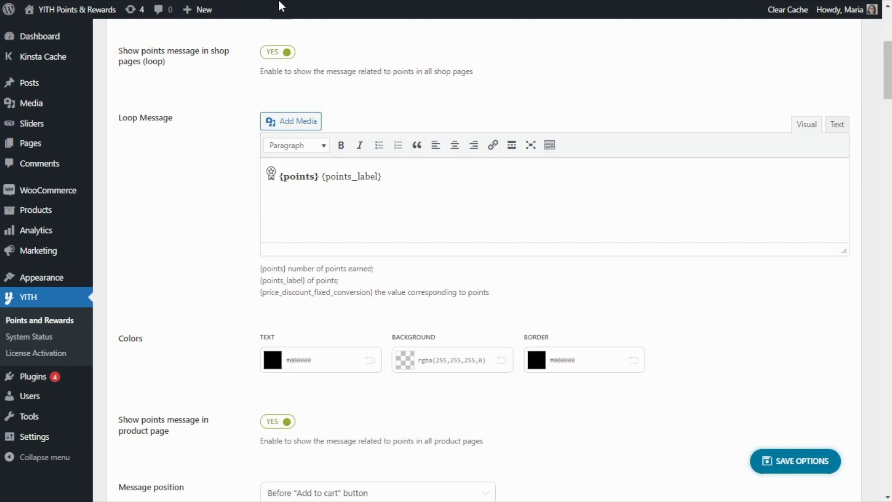
Step: Switch to the Shop page and open the Adidas shirt b&w product
left_click(302, 1)
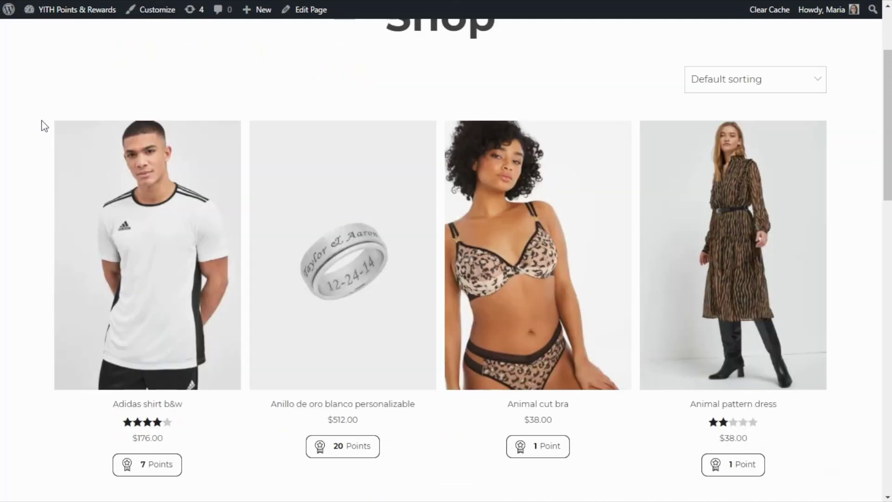
left_click(144, 407)
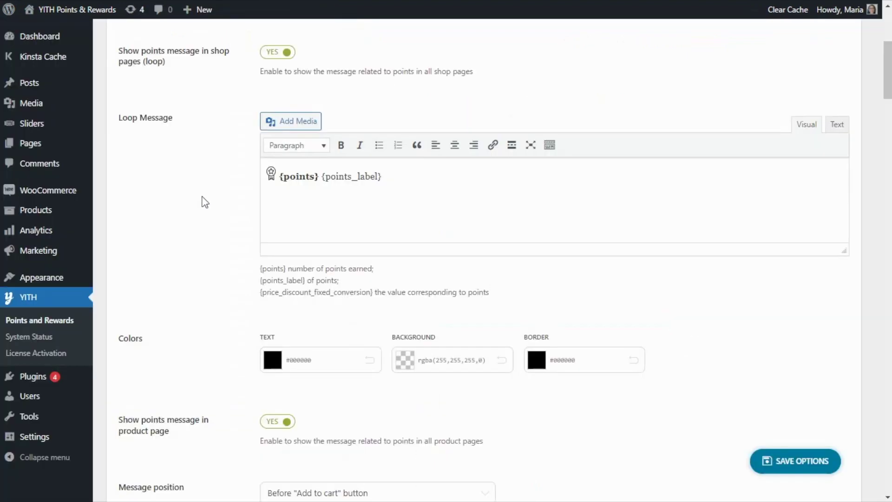
Step: Enable the points message in product page, positioned Before "Add to cart" button, and review its single product page message and colors
scroll(204, 200, "down", 5)
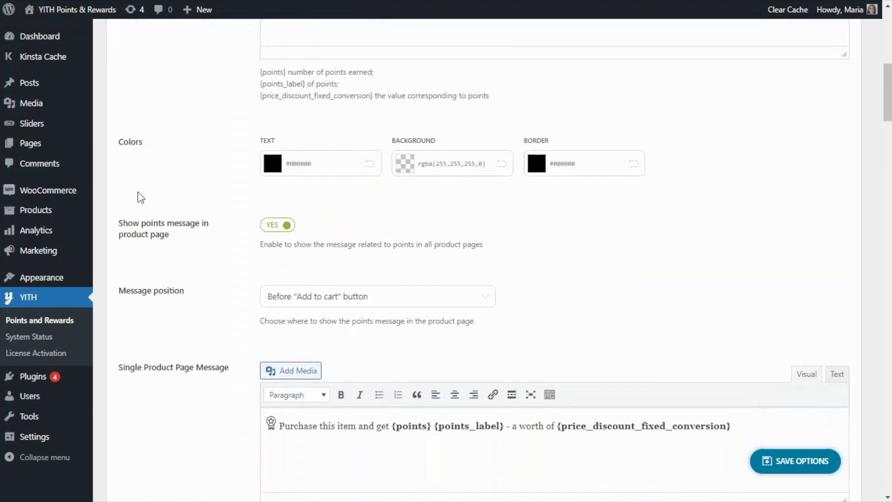
left_click(271, 231)
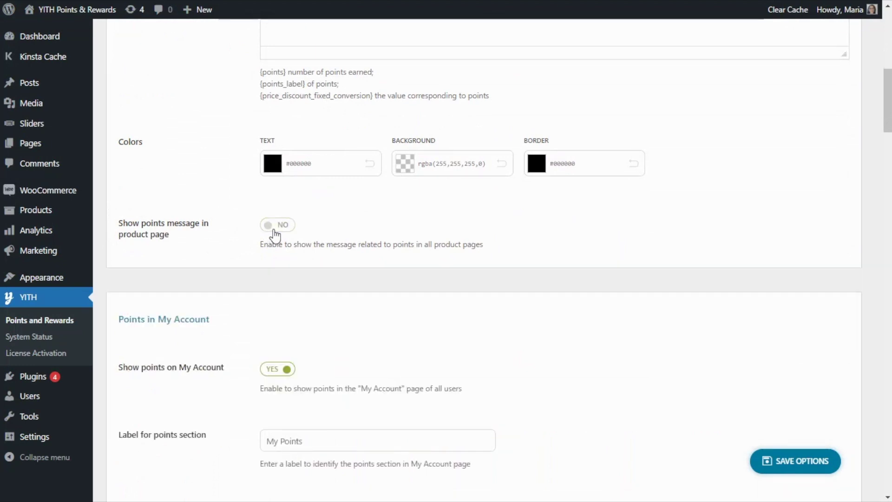
left_click(275, 236)
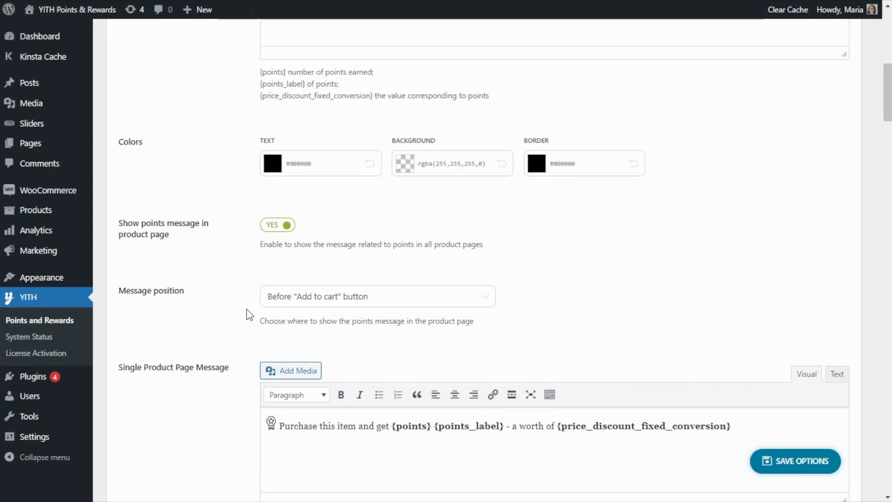
left_click(479, 304)
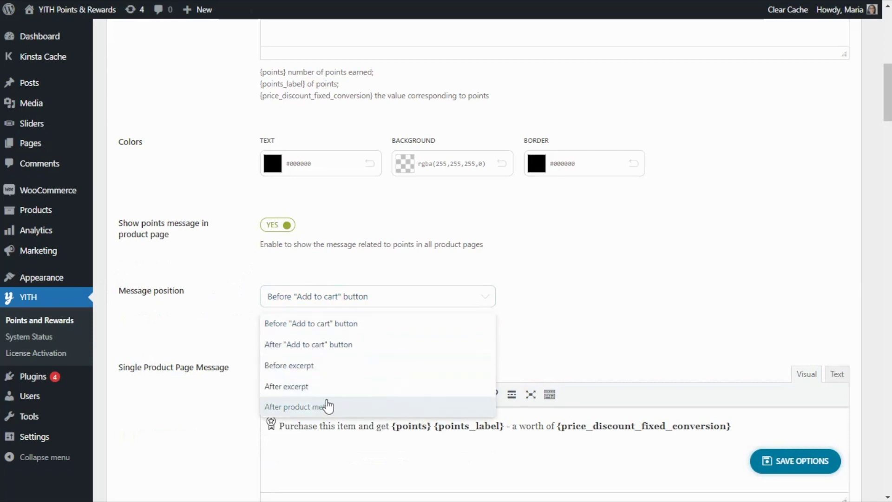
left_click(424, 321)
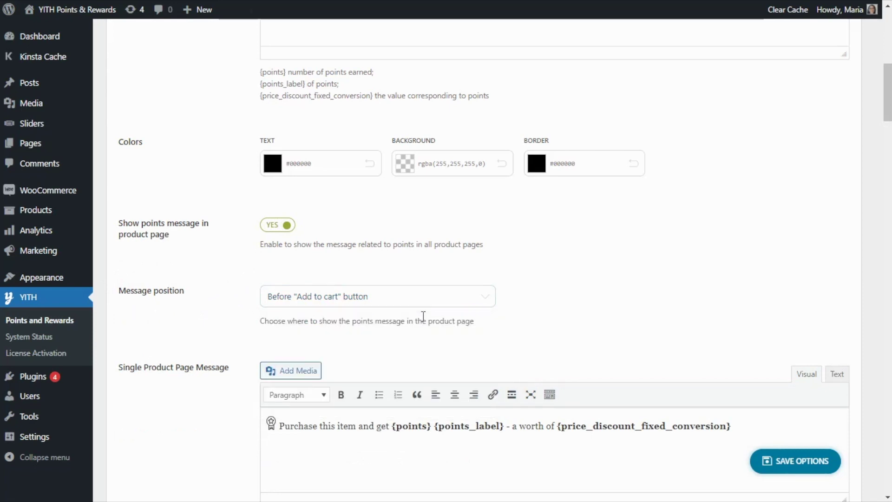
scroll(240, 322, "down", 2)
scroll(240, 323, "down", 2)
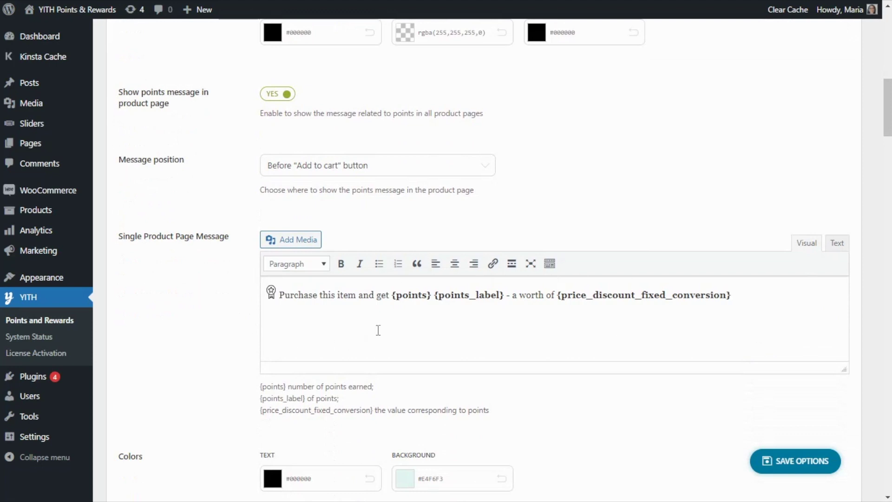
scroll(284, 313, "down", 4)
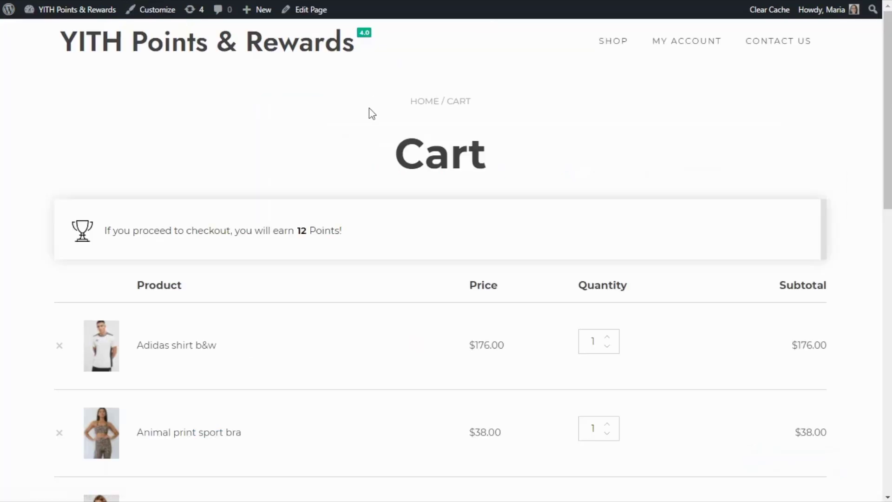
Step: Check the points message on the Cart page, and enable showing points in the Cart page in the Points in Cart & Checkout customization settings
scroll(372, 120, "down", 4)
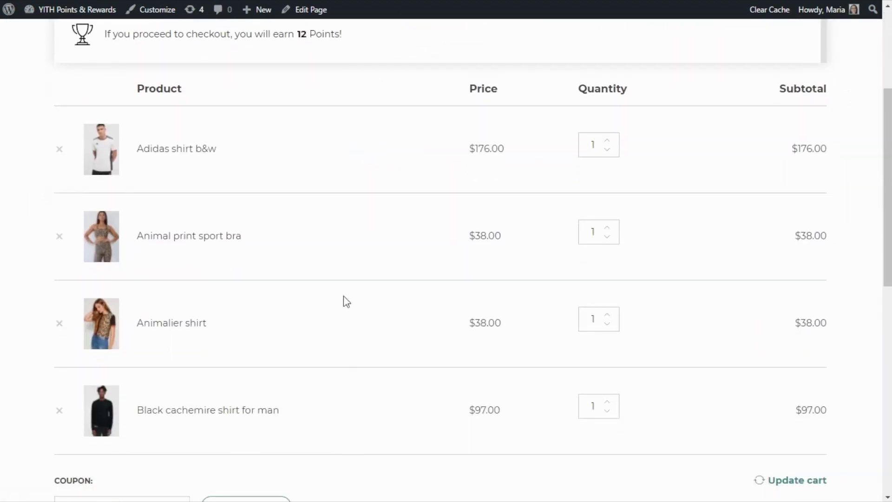
scroll(339, 295, "up", 4)
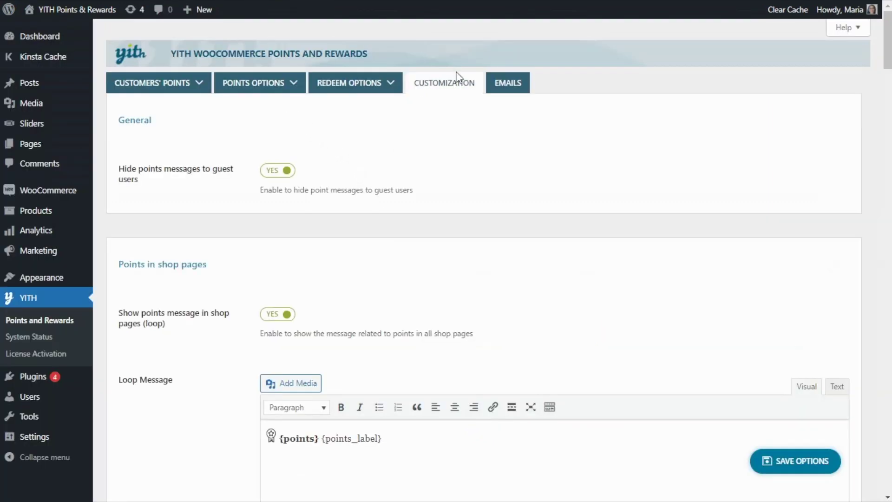
scroll(222, 138, "down", 4)
scroll(222, 139, "down", 15)
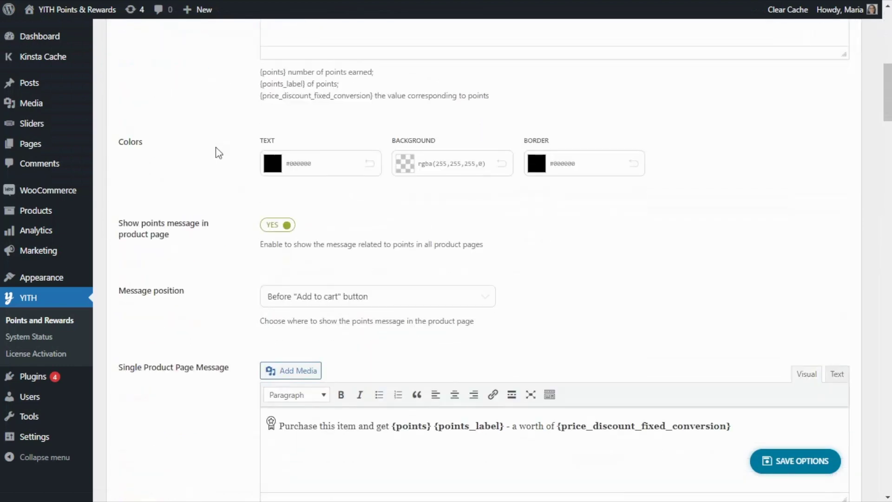
scroll(228, 162, "down", 9)
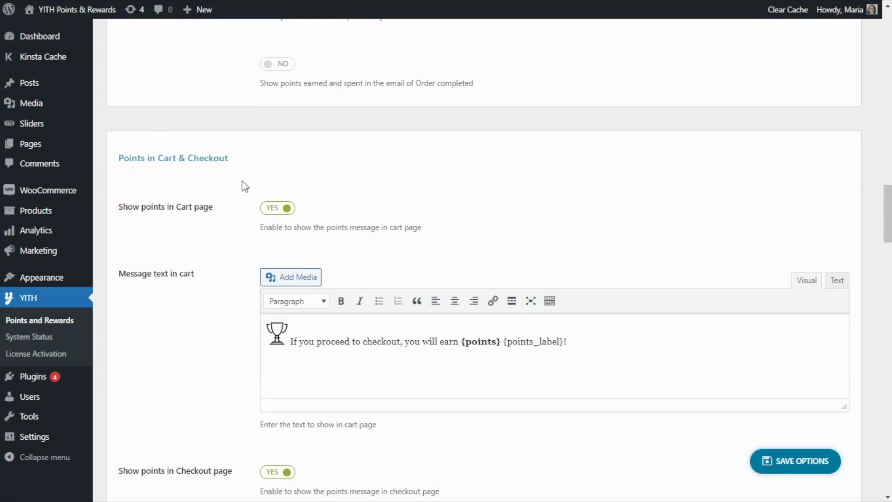
scroll(235, 199, "down", 1)
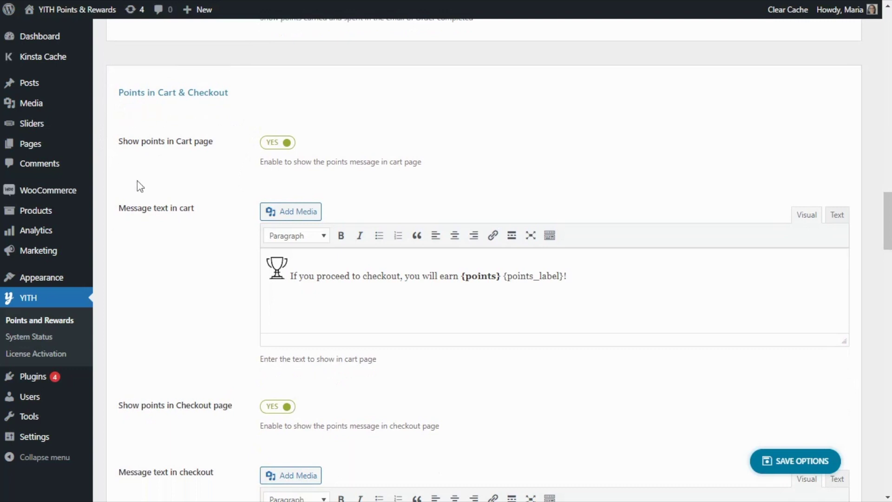
scroll(250, 241, "down", 2)
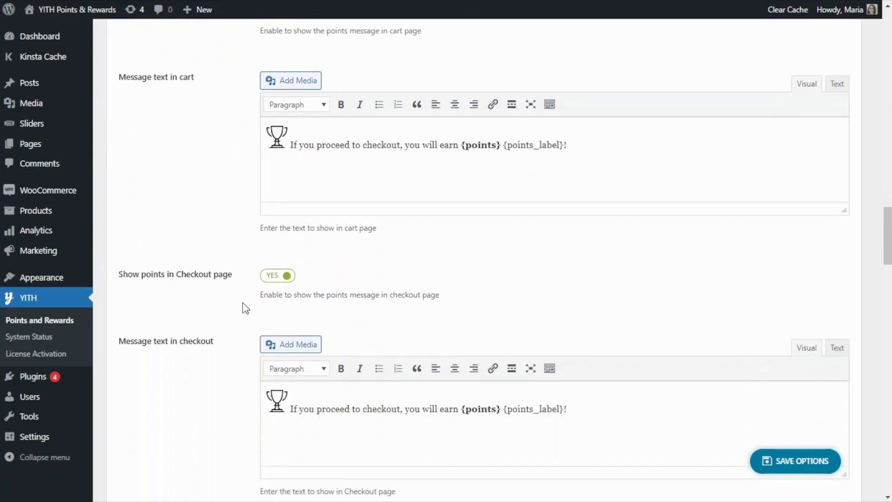
scroll(254, 239, "up", 1)
scroll(253, 238, "up", 1)
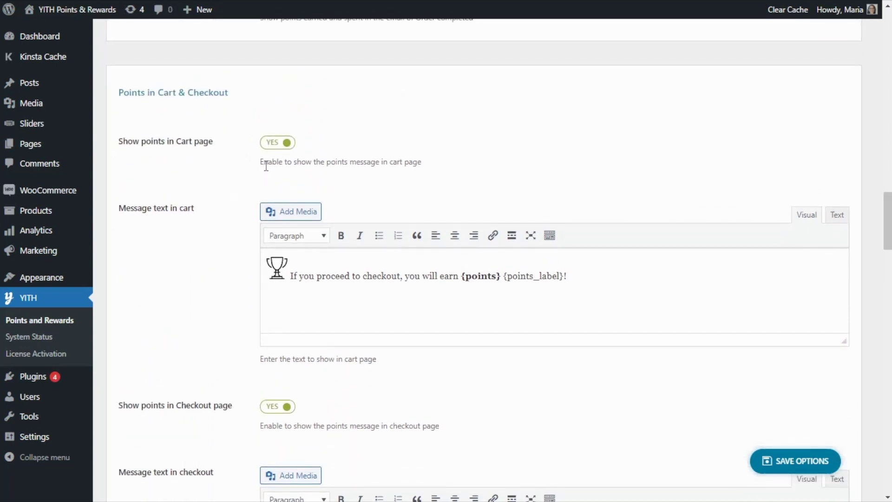
left_click(276, 143)
left_click(276, 143)
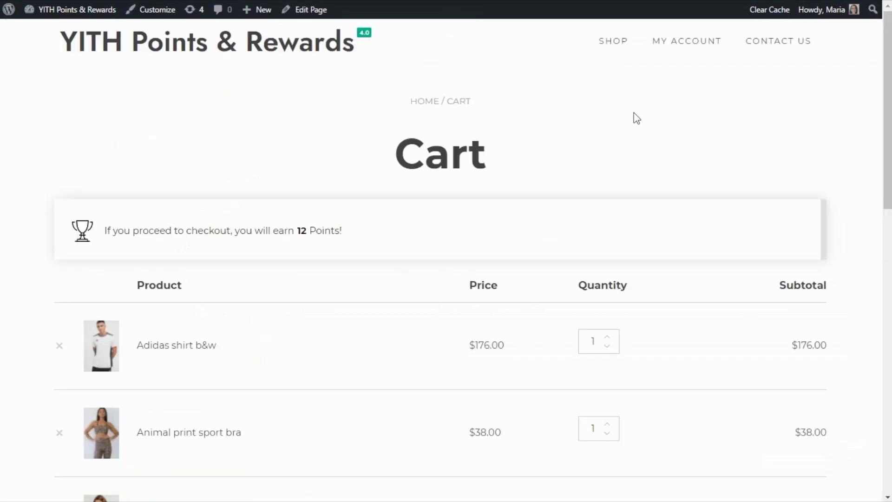
Step: Return to the store's Cart page and proceed to checkout
scroll(674, 131, "down", 4)
scroll(681, 139, "down", 7)
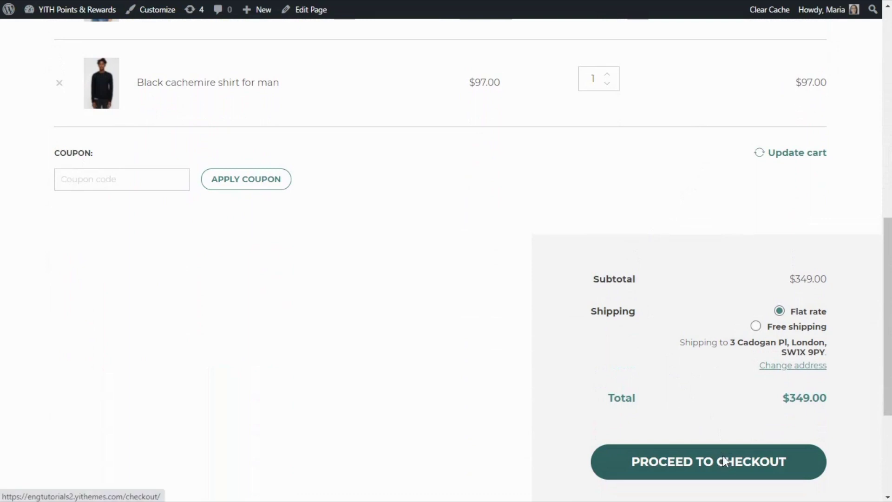
left_click(724, 462)
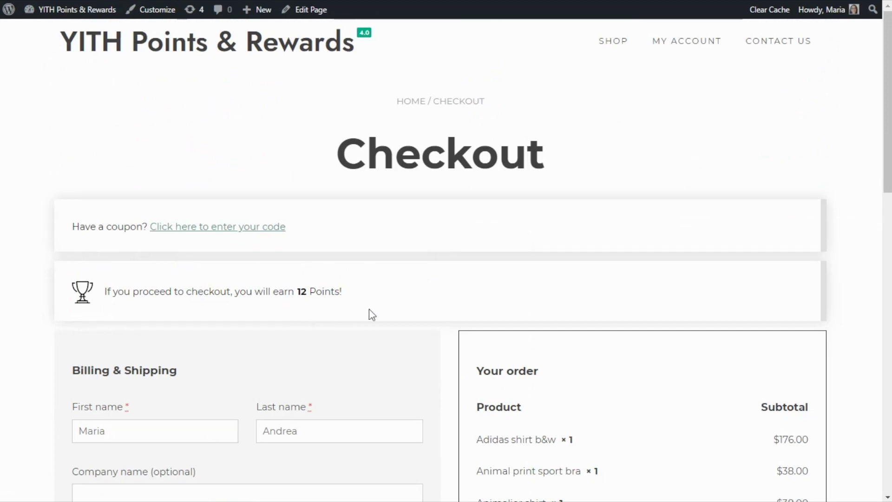
Step: Review the checkout page with its points message and place the order using Direct bank transfer
scroll(428, 300, "down", 4)
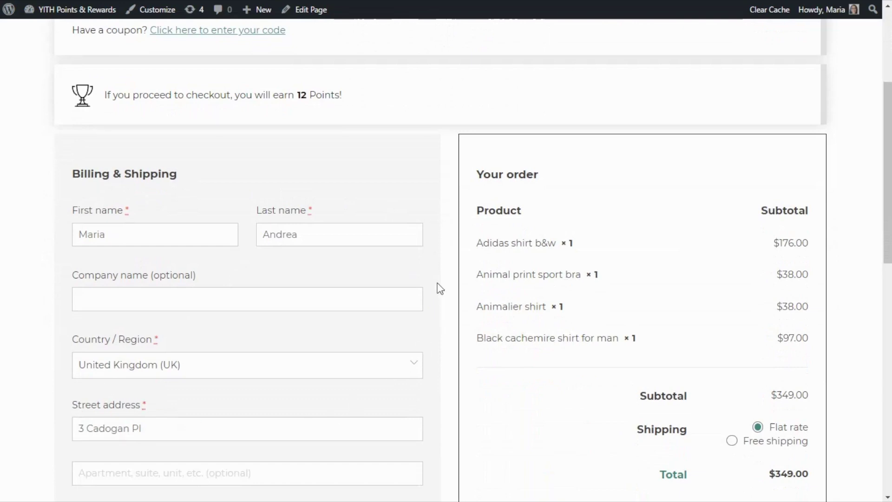
scroll(442, 288, "down", 6)
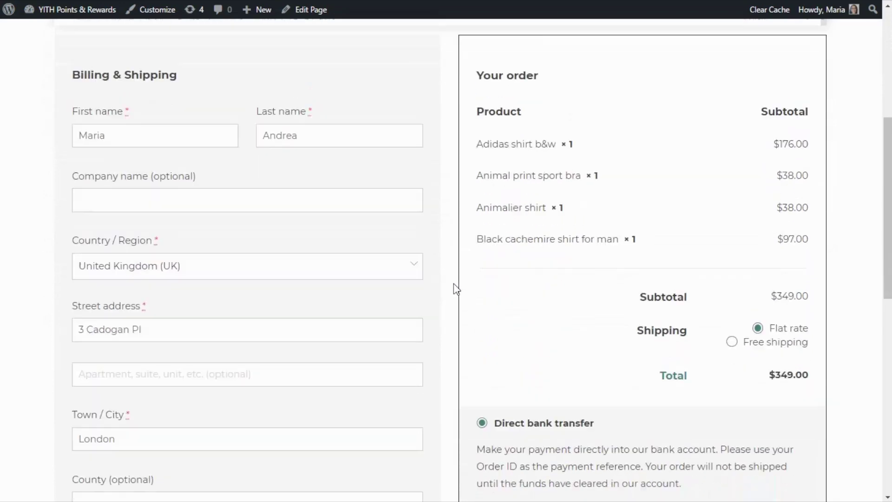
scroll(456, 291, "down", 4)
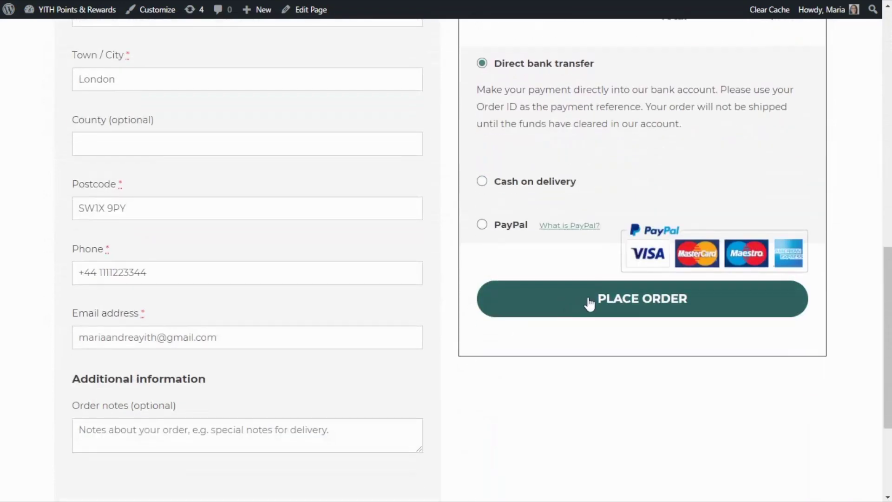
left_click(637, 299)
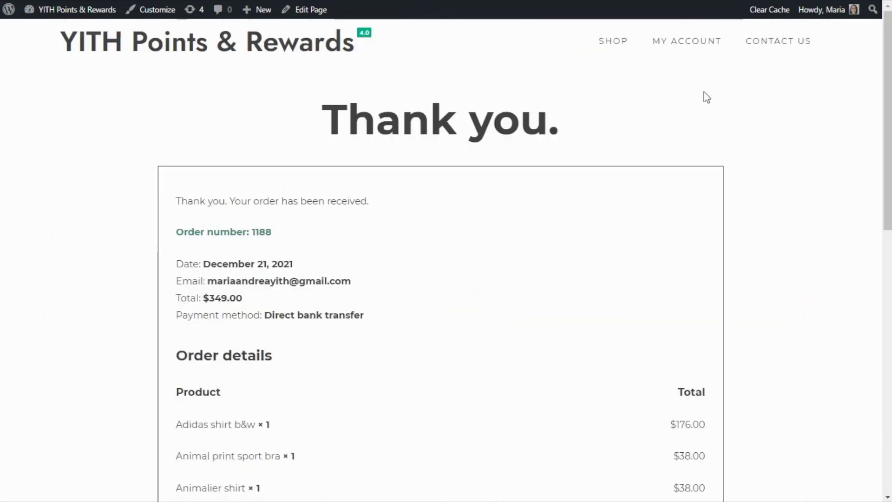
Step: Open the My Points section of the customer's My Account page
left_click(700, 45)
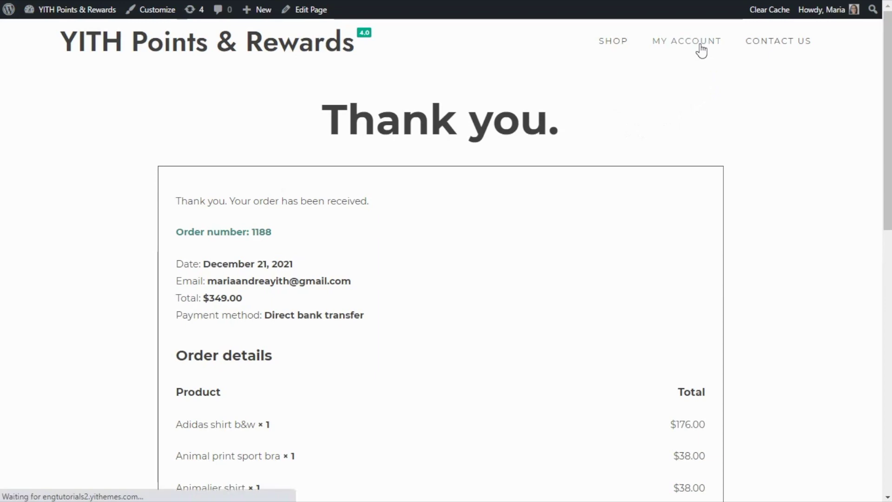
scroll(593, 180, "down", 4)
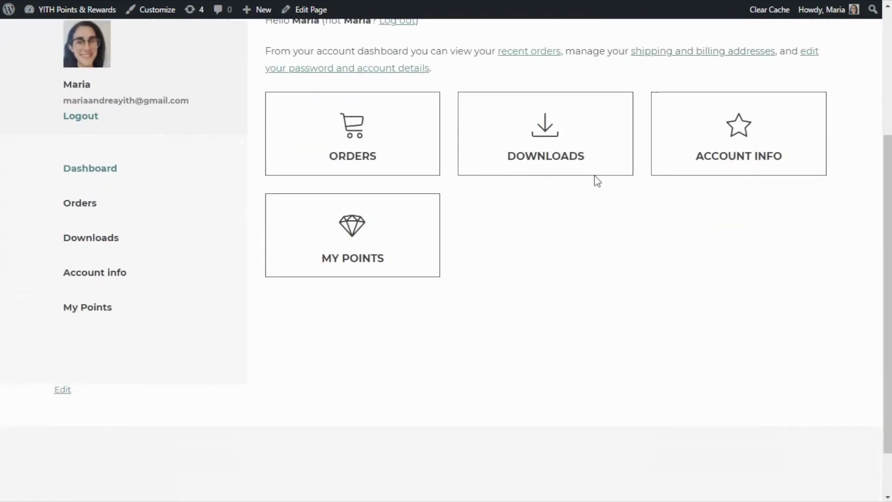
left_click(94, 310)
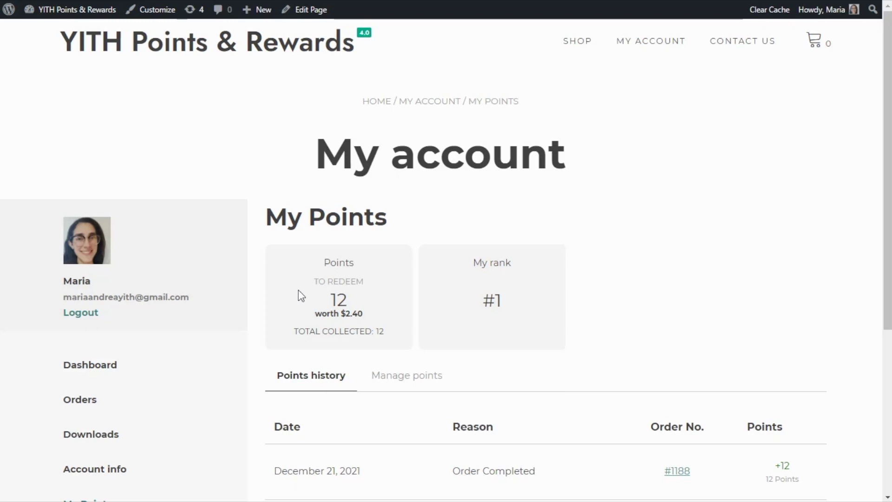
Step: Return to the plugin settings, and examine the points assigned to the different products on the Shop page
left_click(131, 8)
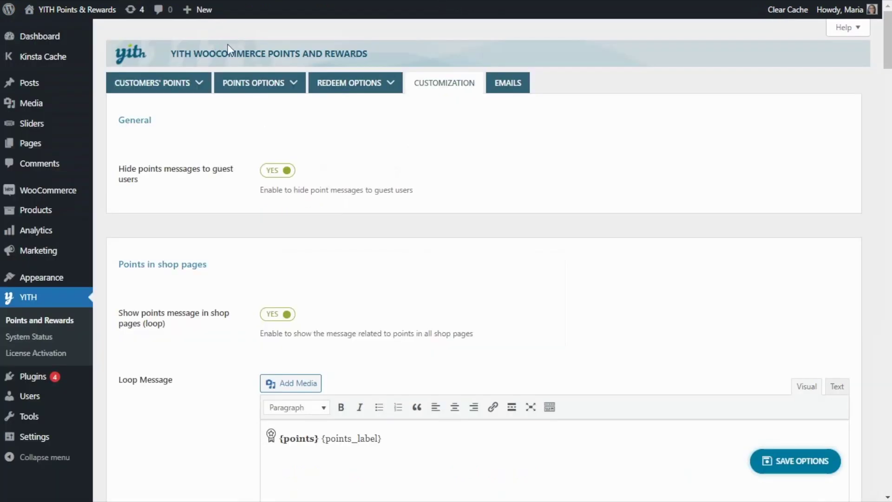
mouse_move(294, 86)
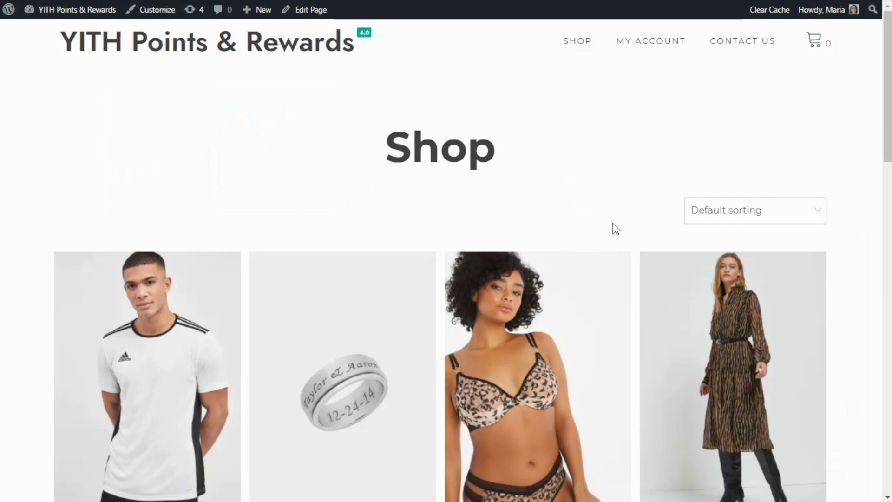
scroll(859, 245, "down", 4)
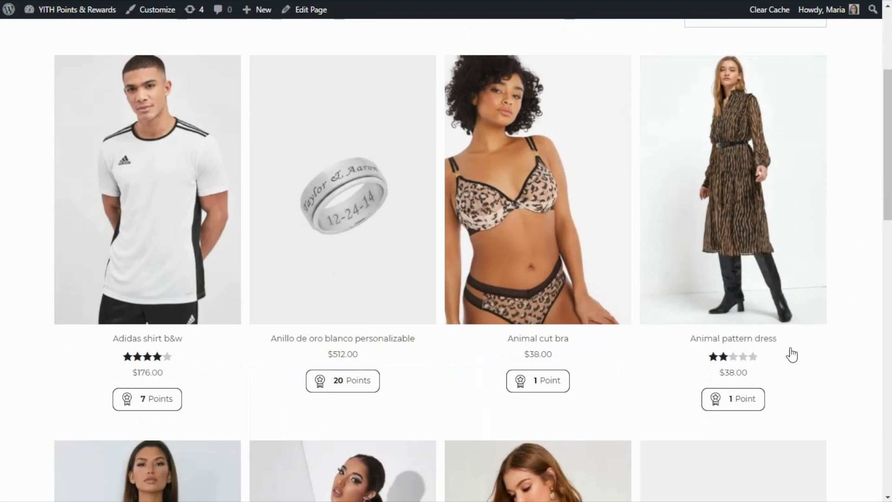
scroll(870, 227, "up", 5)
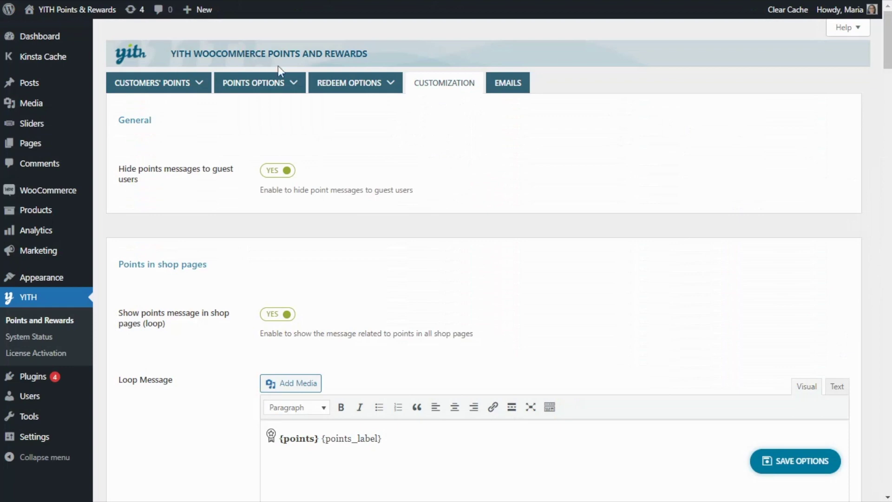
Step: Create a new points assignment rule in Points Rules and name it "No points"
mouse_move(293, 85)
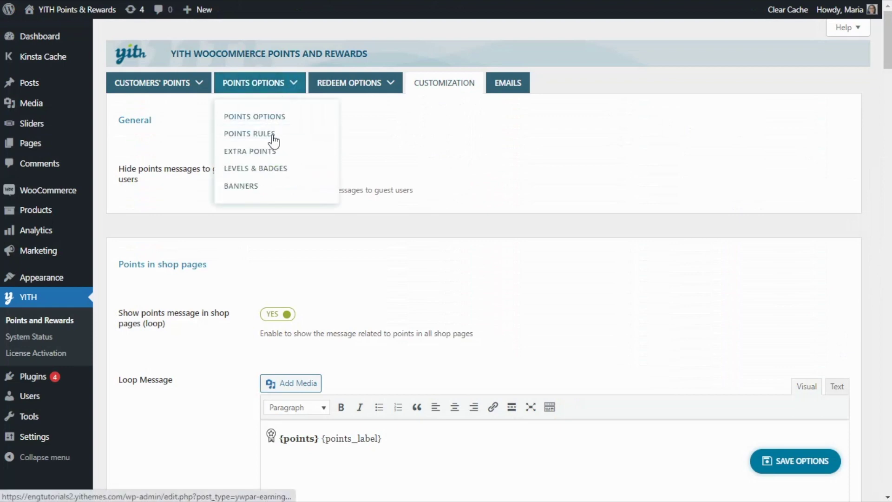
left_click(273, 136)
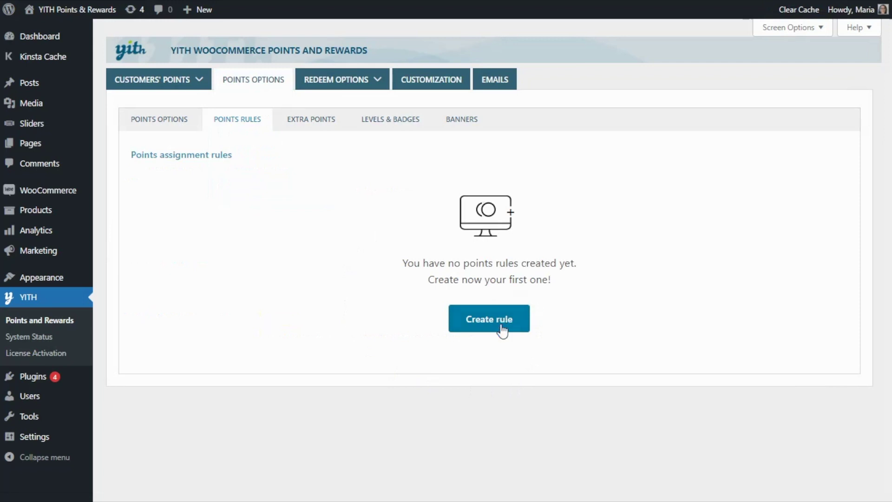
left_click(492, 331)
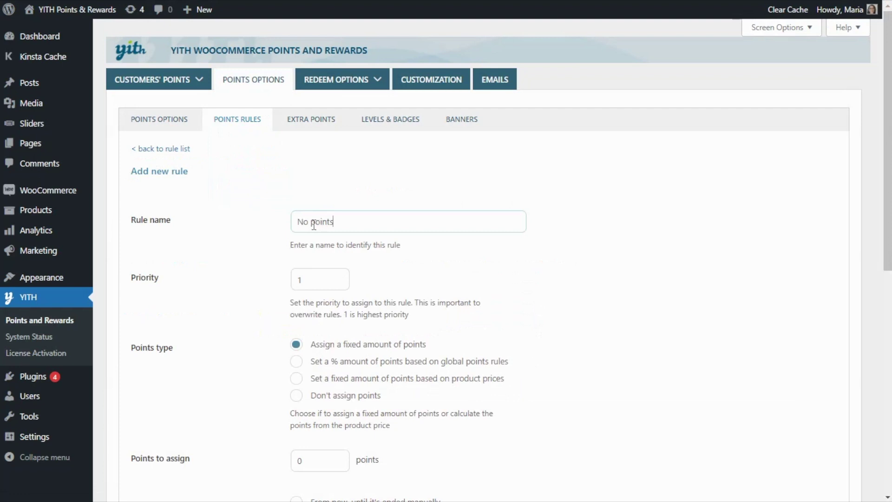
Step: Set the rule's points type to "Don't assign points" and make it valid from now until it's ended manually
scroll(240, 240, "down", 3)
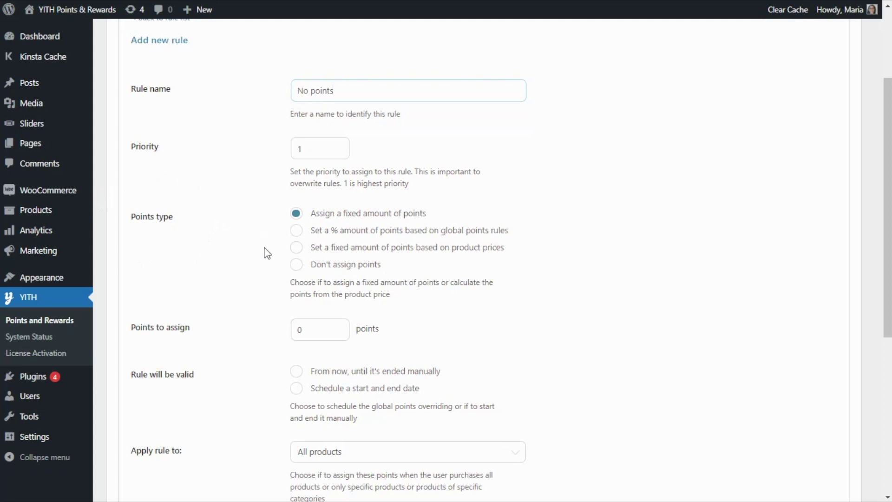
left_click(297, 265)
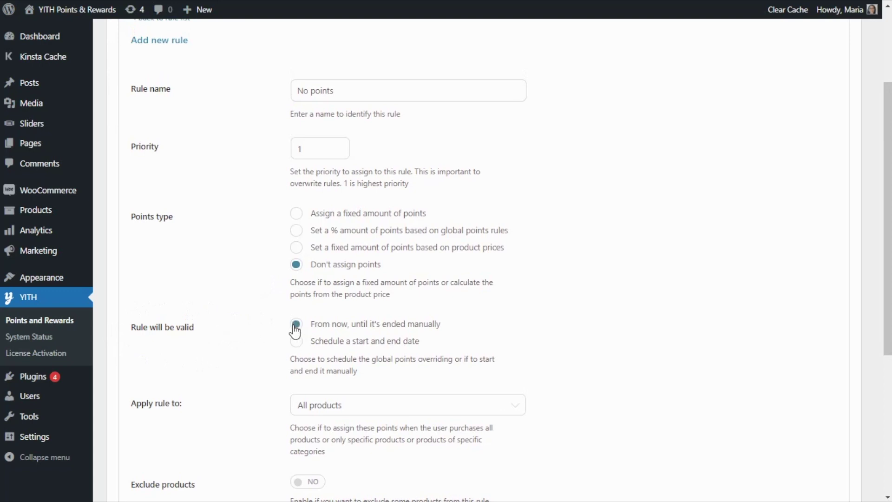
scroll(265, 330, "down", 2)
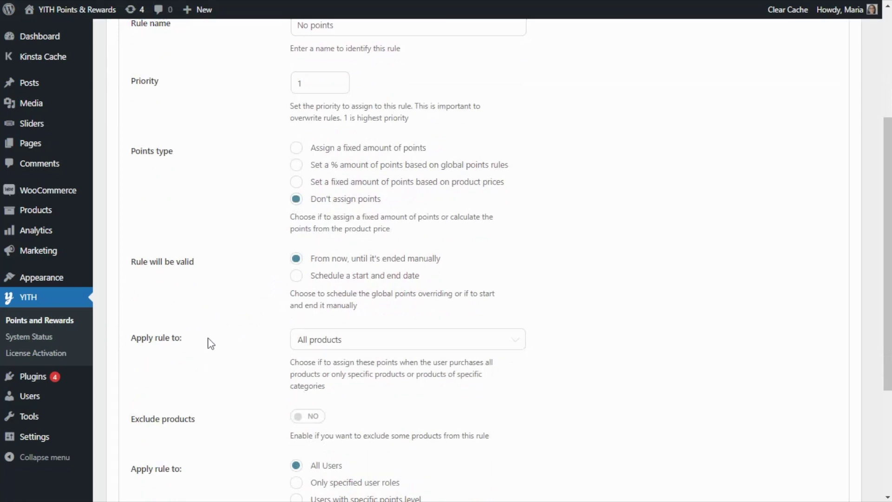
Step: Apply the rule to specific products, choose "Animal pattern dress (#395)" for all users, and save the rule
left_click(483, 351)
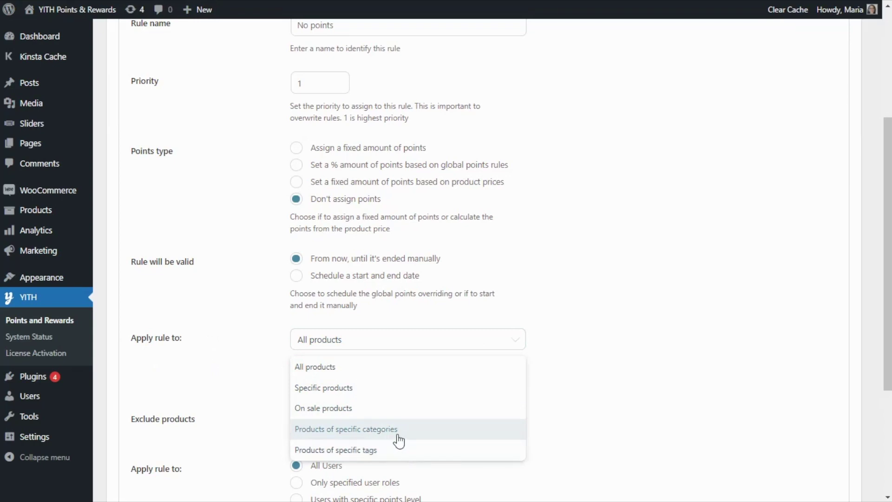
left_click(367, 387)
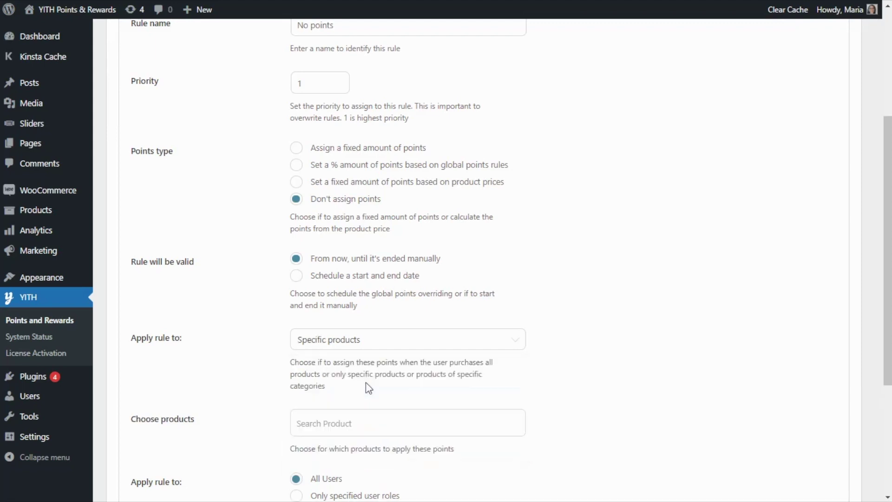
scroll(363, 385, "down", 2)
scroll(358, 389, "down", 1)
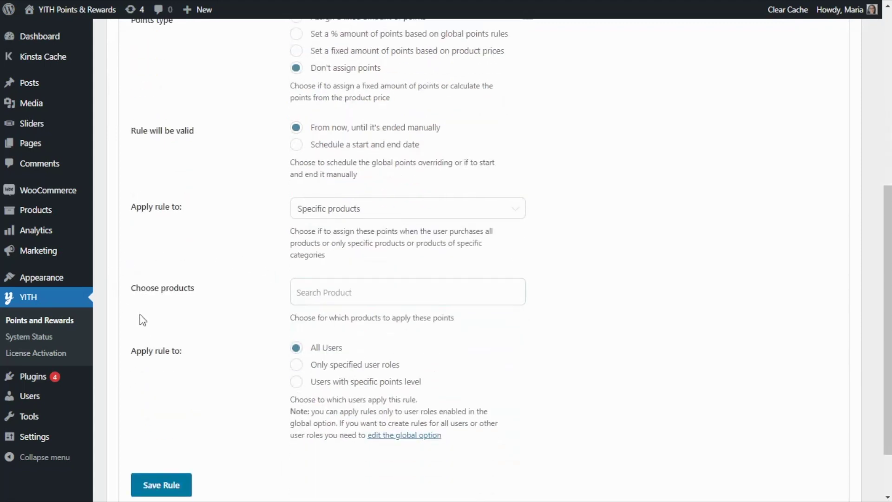
left_click(338, 292)
type("animal")
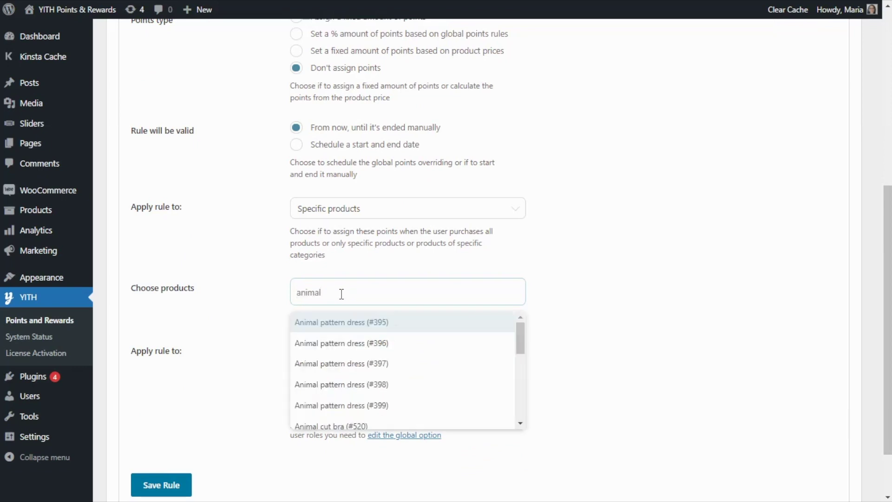
left_click(392, 325)
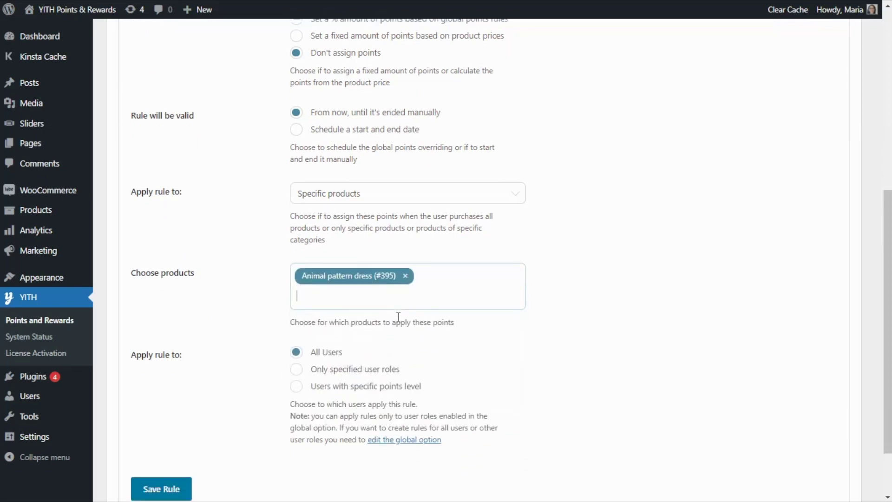
scroll(398, 314, "down", 2)
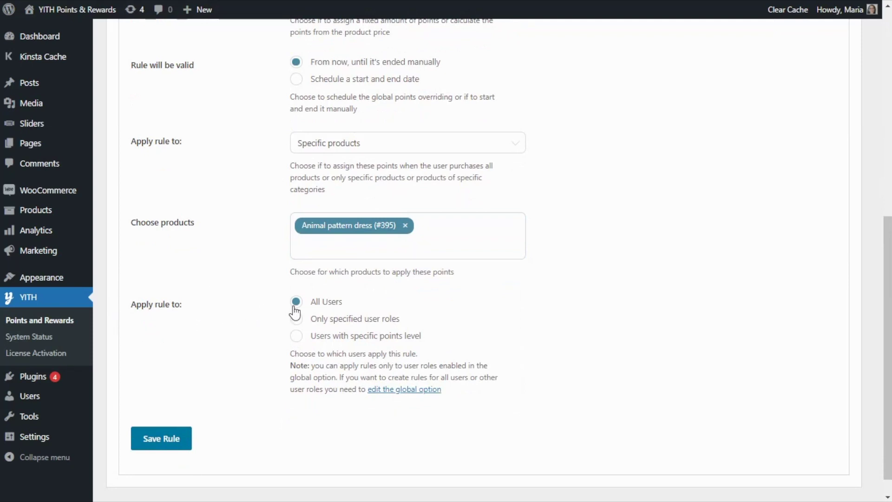
left_click(160, 438)
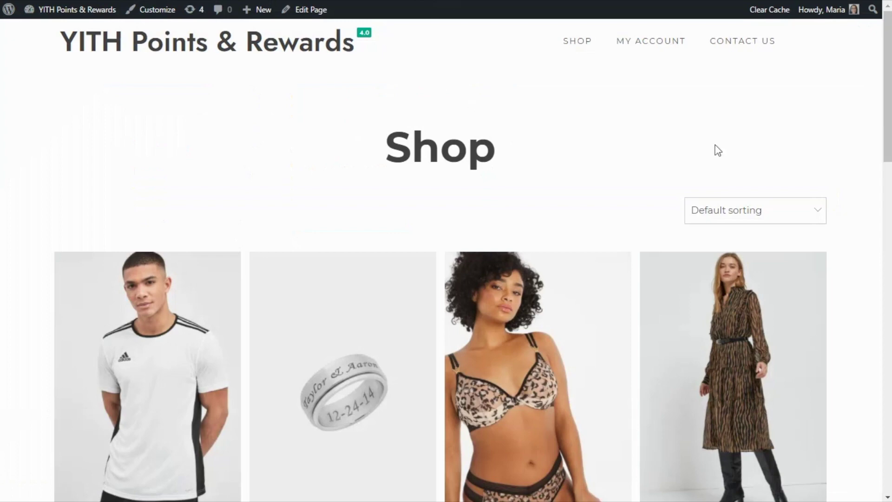
Step: Check the points displayed for the Animal pattern dress and its neighbours on the Shop page, and return to the points assignment rules
scroll(859, 174, "down", 4)
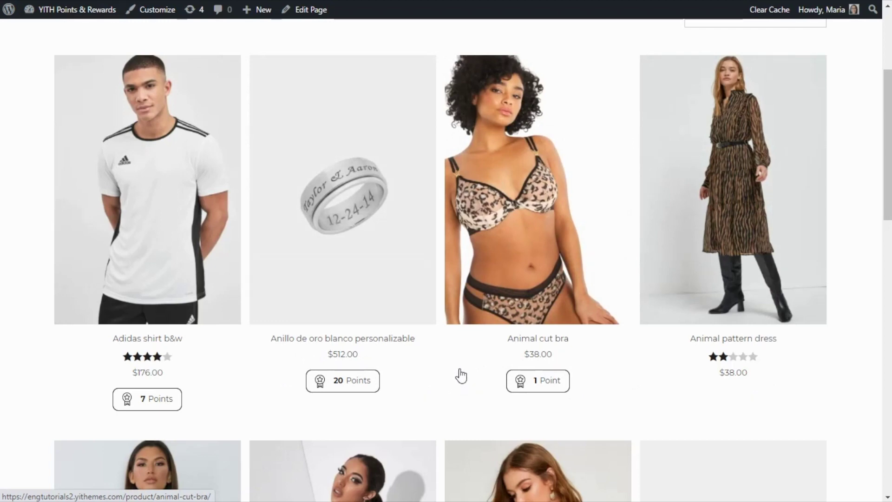
left_click(378, 181)
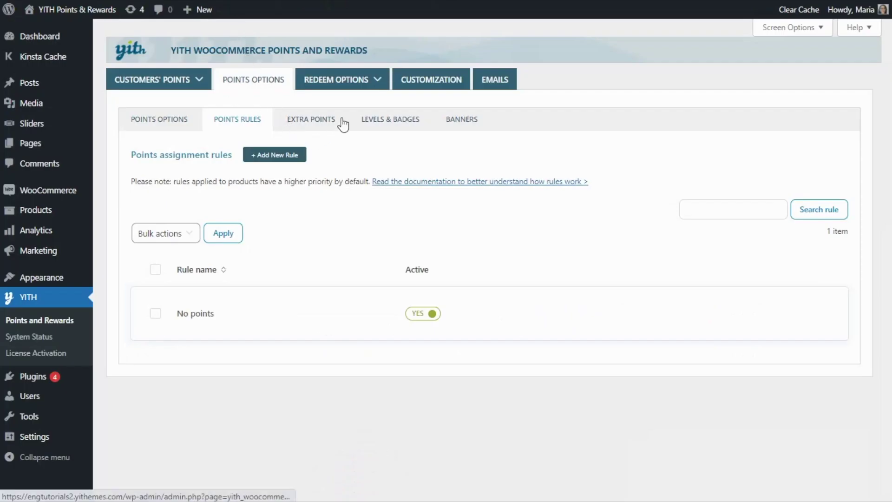
Step: Open the Extra Points settings and examine the available options, from user registration through to amount spent
left_click(320, 127)
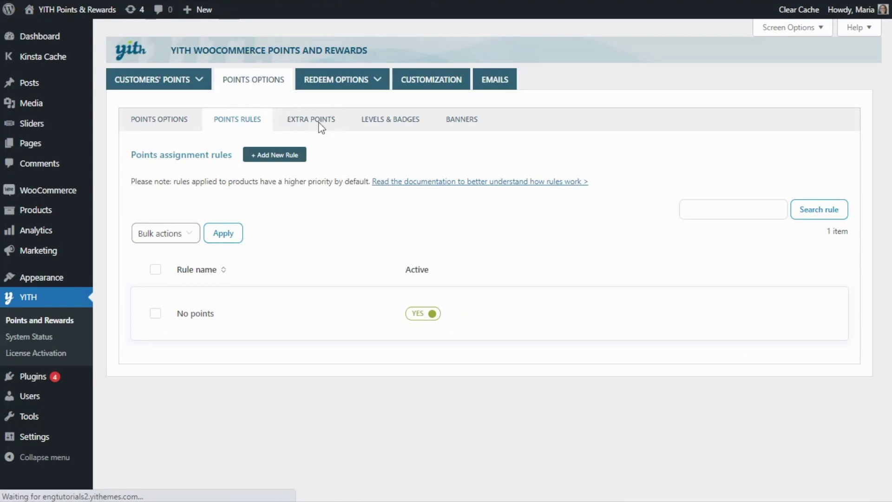
scroll(109, 176, "down", 5)
scroll(113, 183, "down", 3)
scroll(118, 182, "up", 2)
scroll(122, 181, "up", 4)
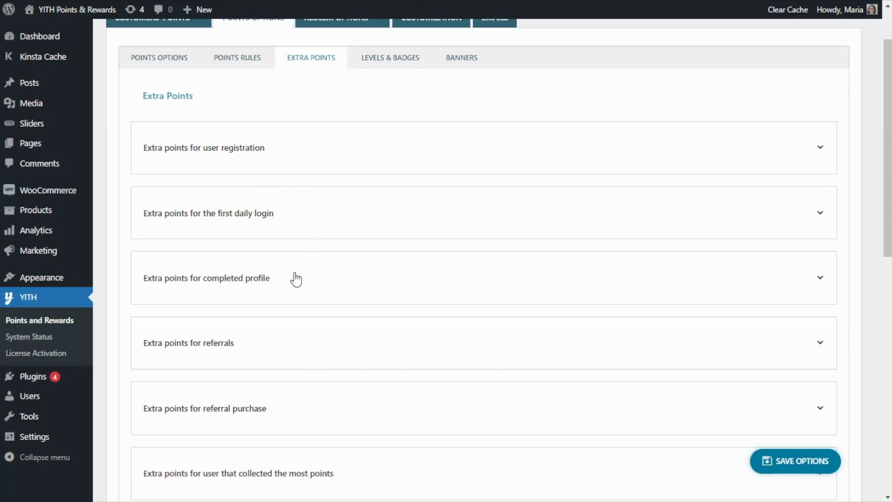
scroll(296, 278, "down", 1)
scroll(295, 278, "down", 2)
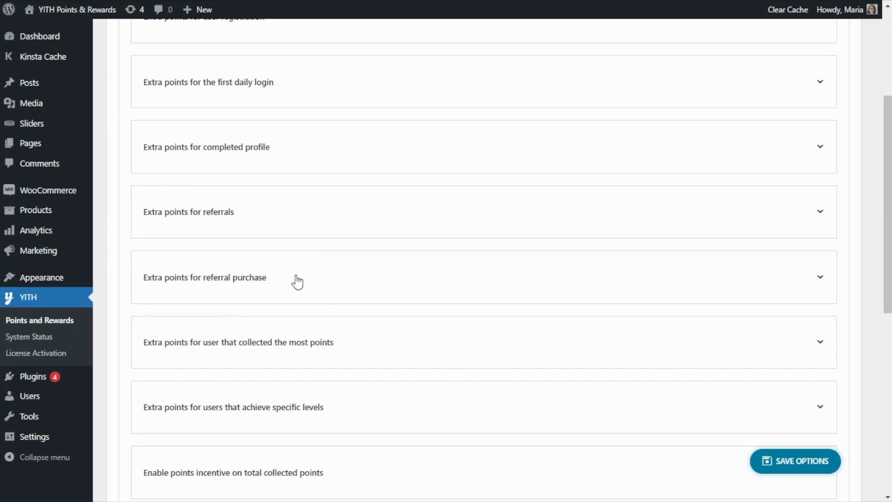
scroll(388, 258, "down", 3)
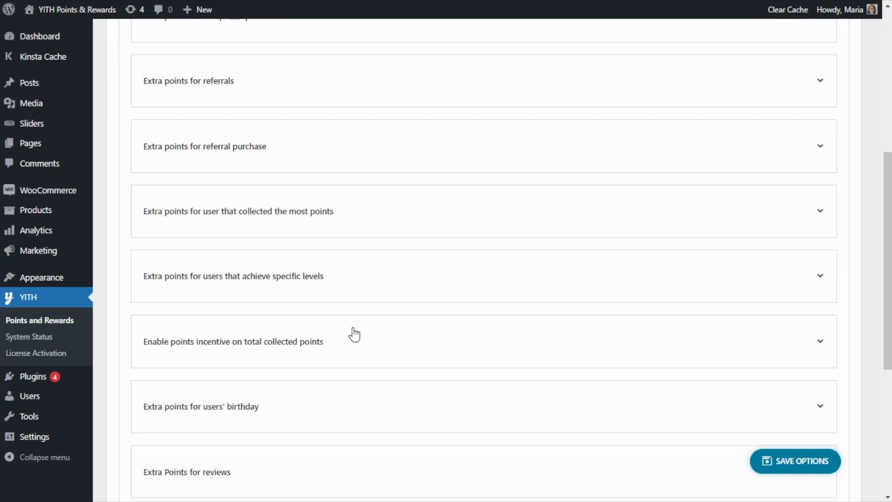
scroll(352, 333, "down", 3)
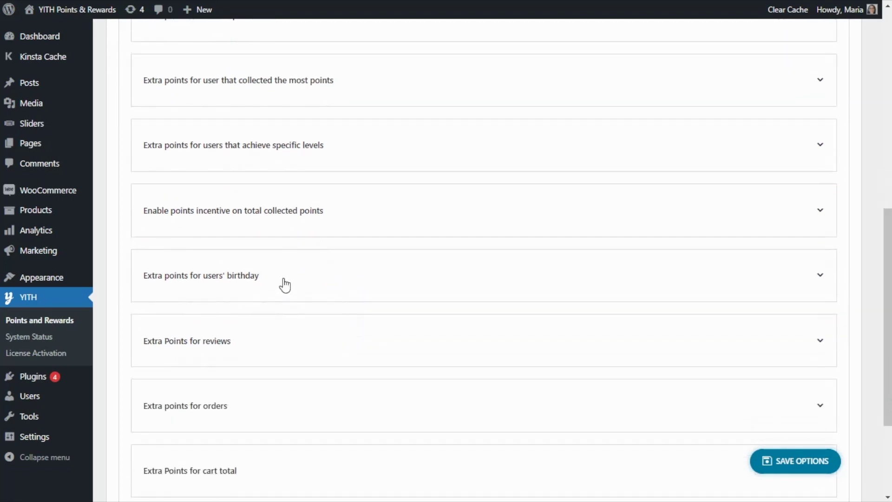
scroll(285, 307, "down", 3)
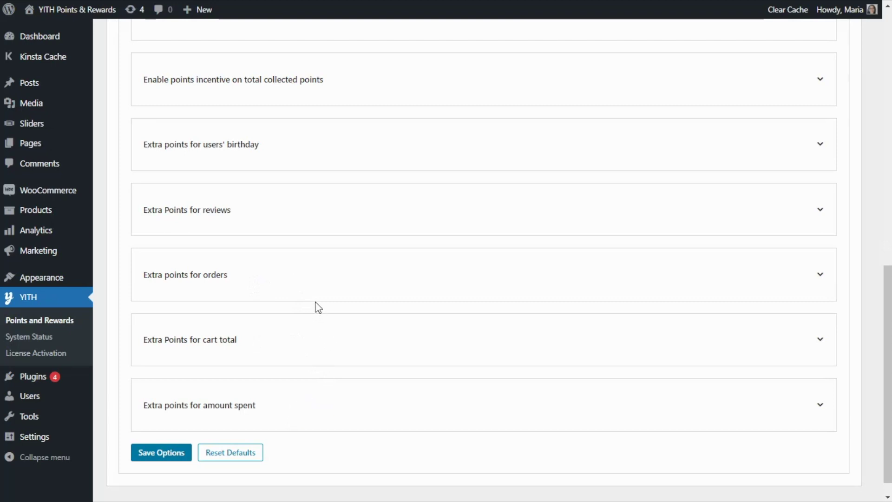
scroll(314, 304, "up", 7)
scroll(285, 259, "up", 6)
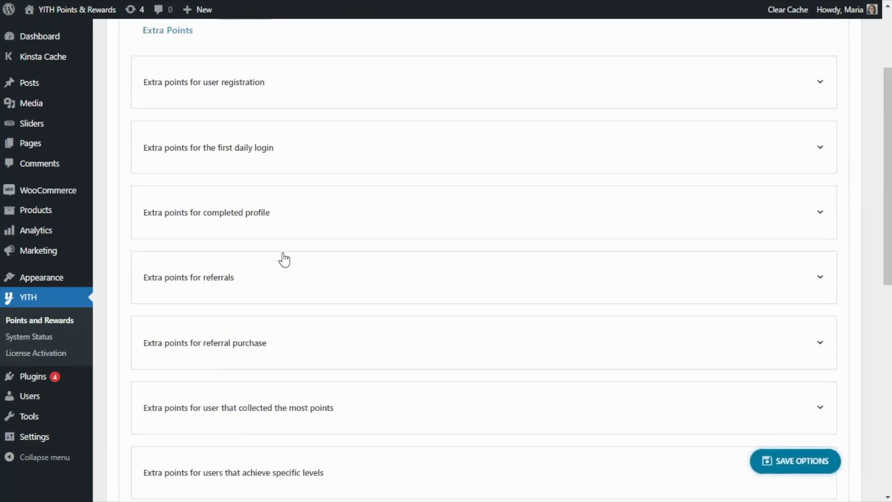
Step: Expand the extra points for user registration and enable assigning points when a user registers
left_click(278, 224)
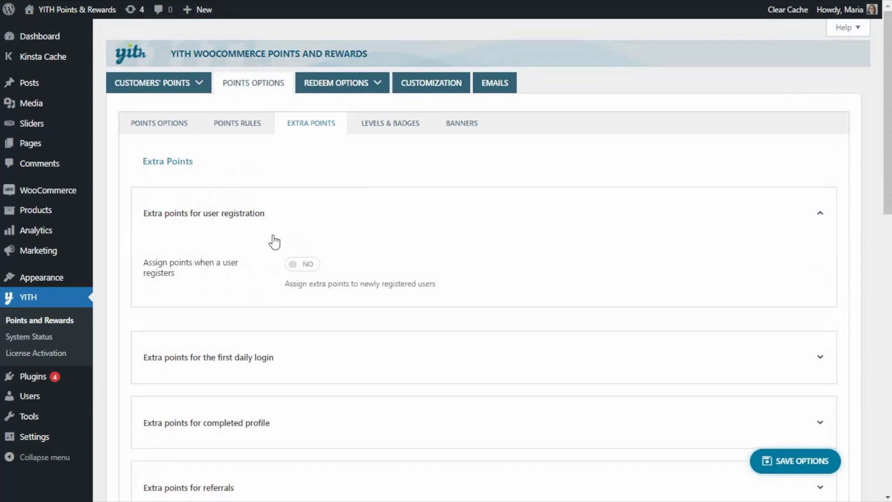
left_click(302, 265)
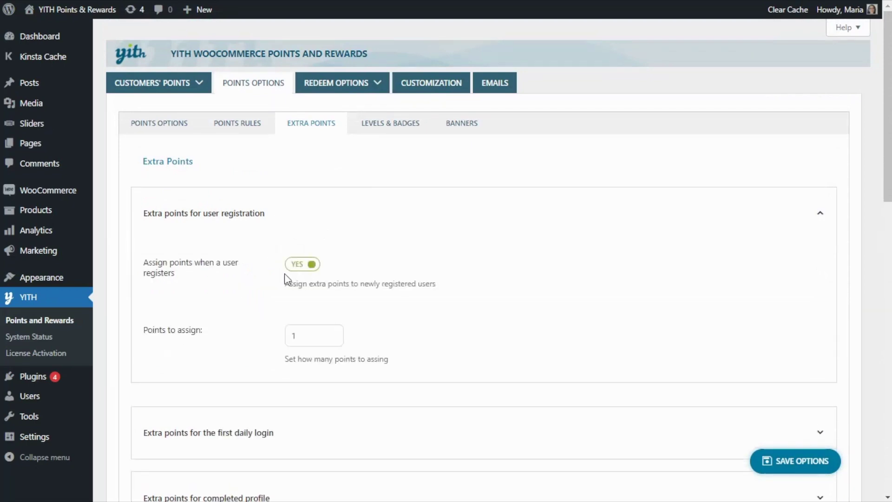
scroll(274, 281, "down", 2)
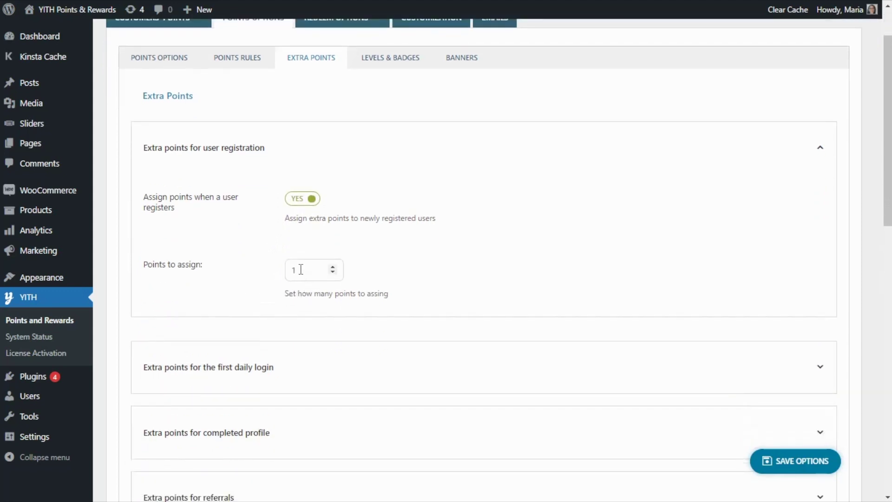